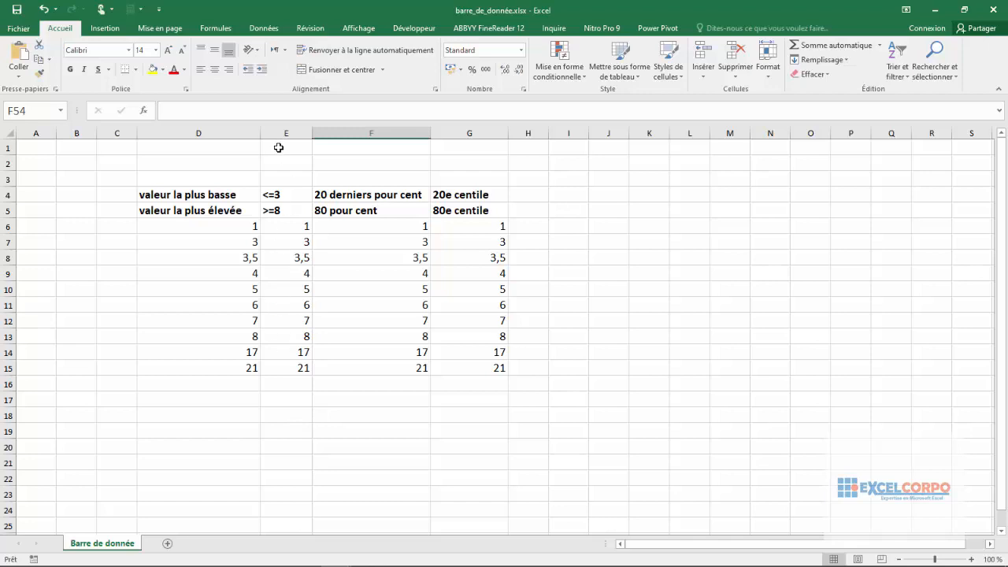
# Step: Review the four value ranges D6:D15, E6:E15, F6:F15 and G6:G15 by selecting each one in turn
pyautogui.moveTo(233, 226); pyautogui.dragTo(200, 373)
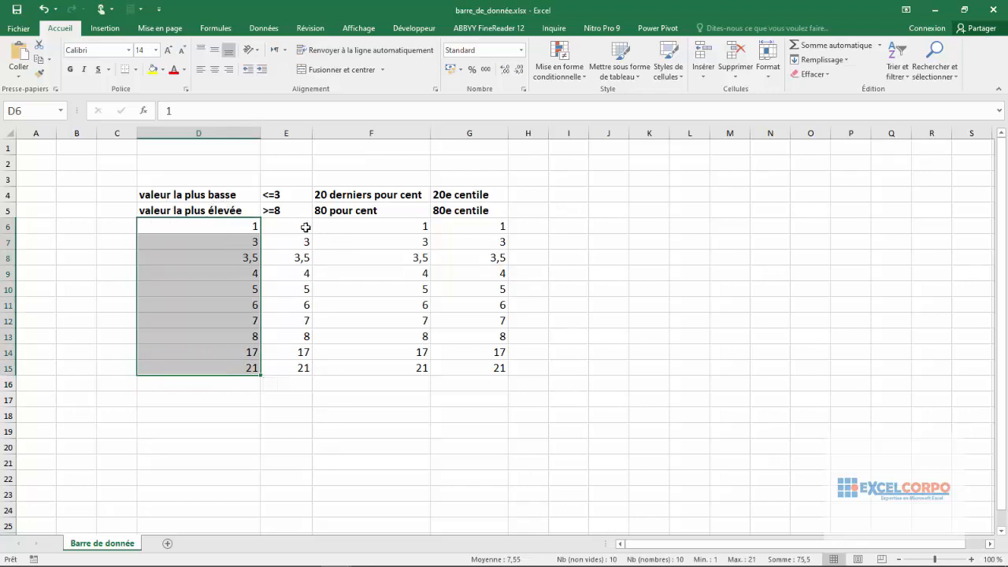
pyautogui.moveTo(307, 227); pyautogui.dragTo(302, 367)
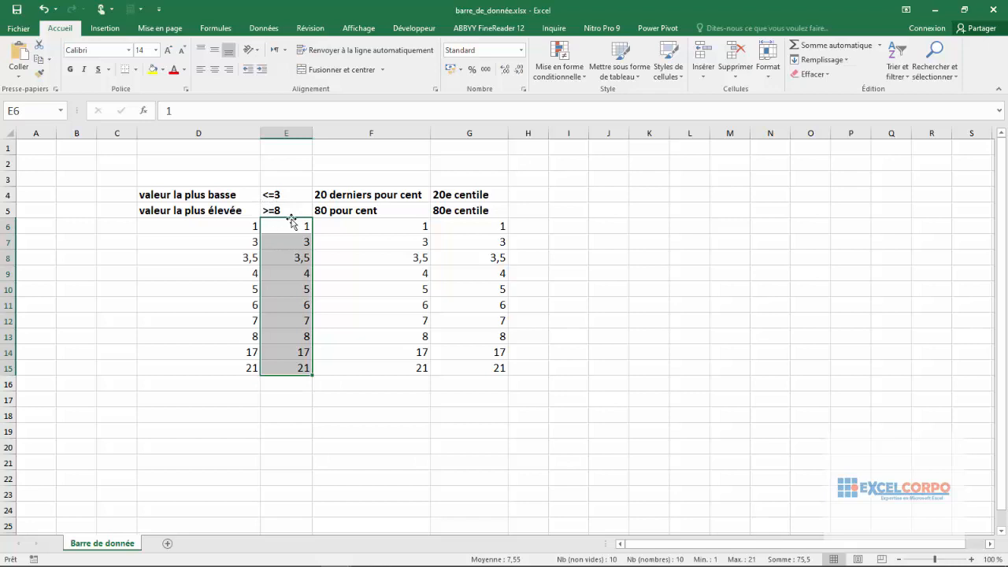
pyautogui.click(386, 227)
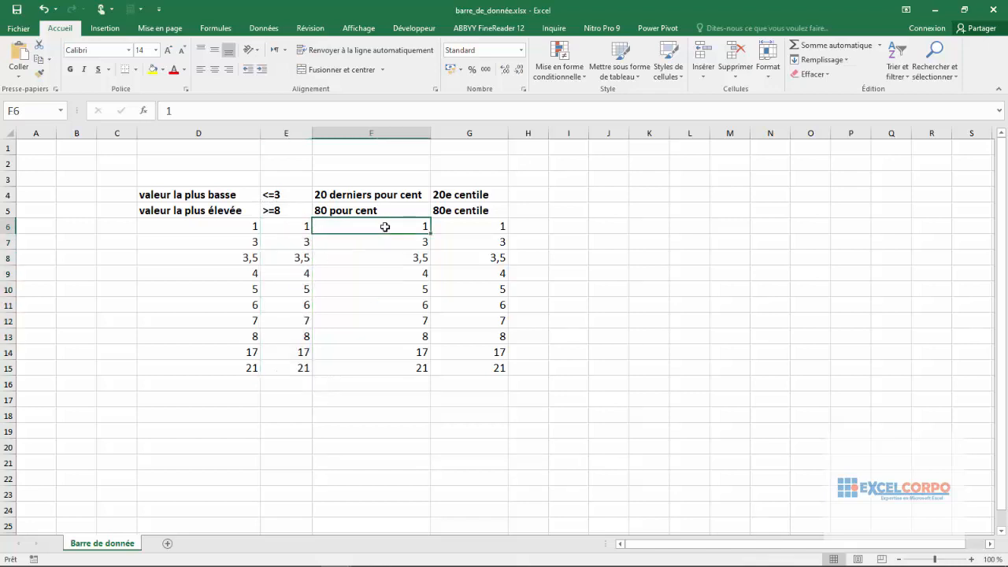
pyautogui.moveTo(387, 227); pyautogui.dragTo(397, 366)
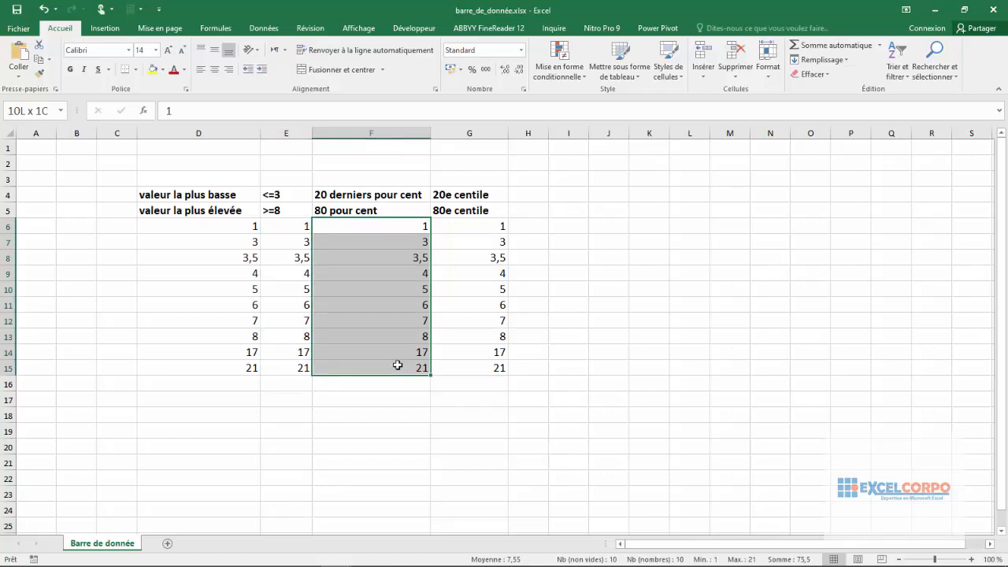
pyautogui.click(478, 227)
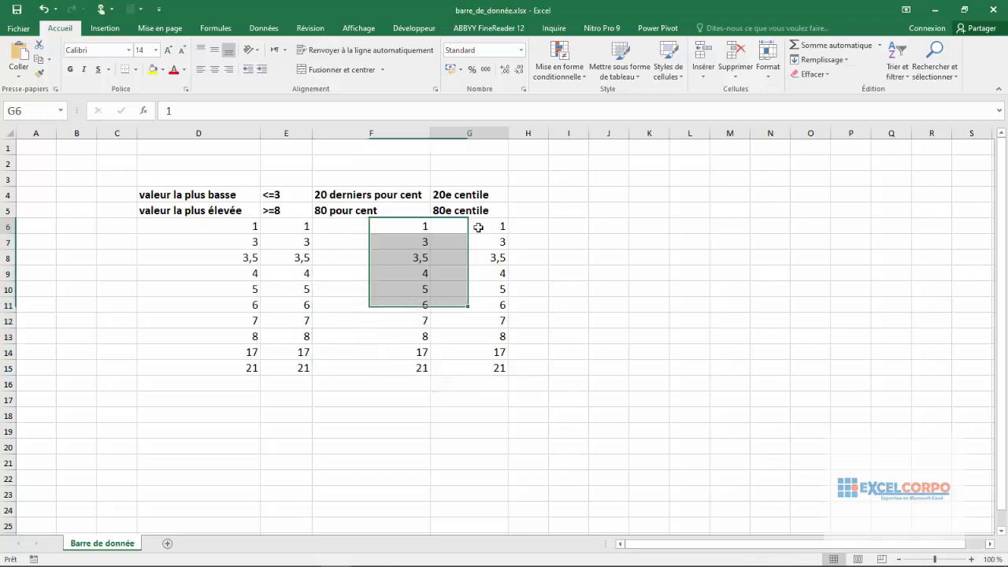
pyautogui.moveTo(479, 227); pyautogui.dragTo(482, 367)
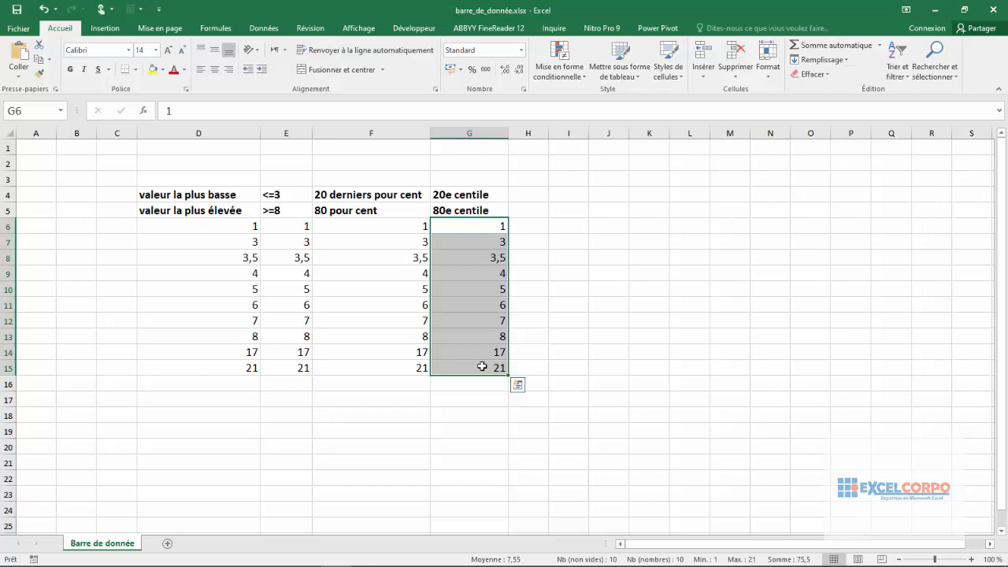
# Step: Apply blue gradient data bars (Dégradé) to the values in D6:D15
pyautogui.moveTo(230, 226); pyautogui.dragTo(220, 362)
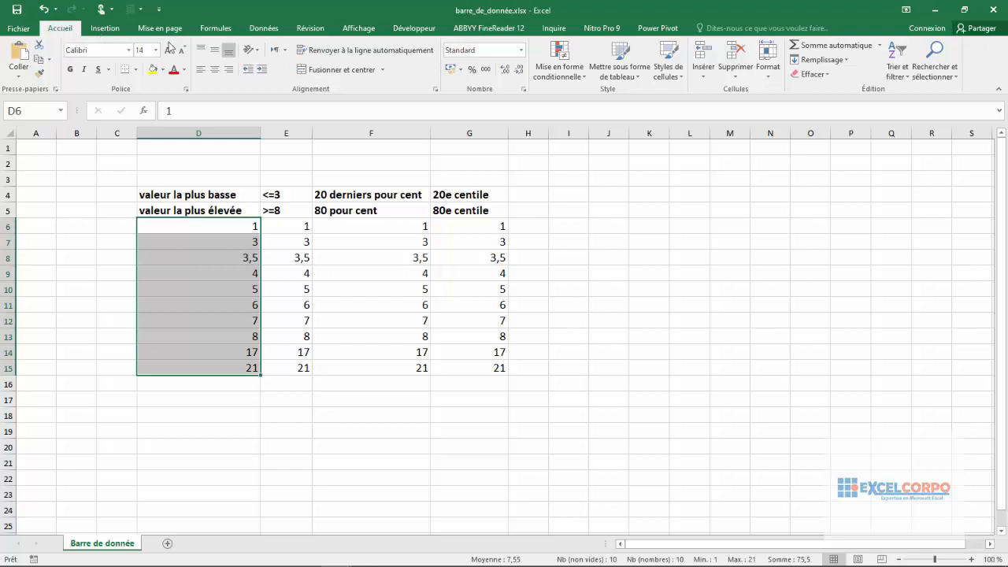
pyautogui.click(586, 78)
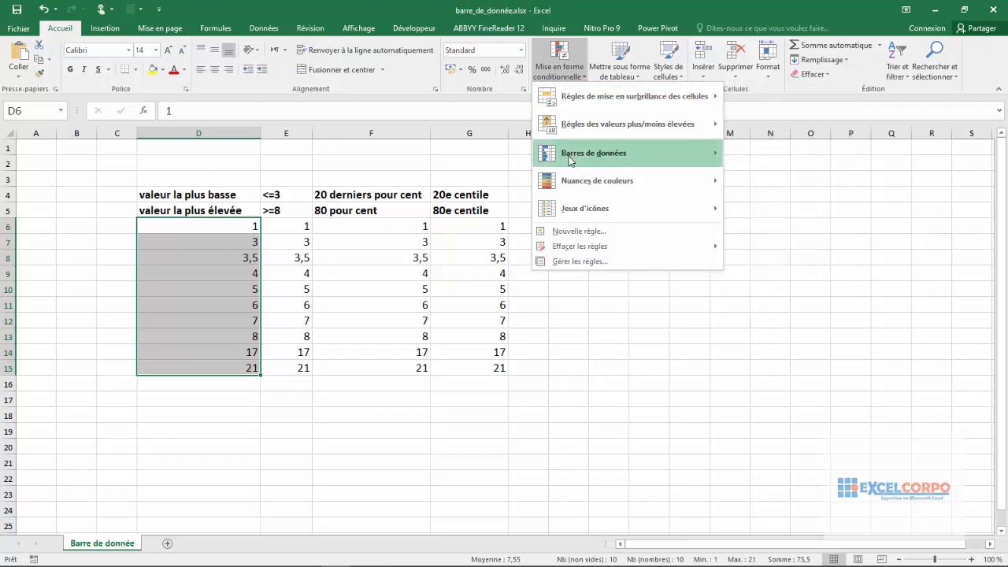
pyautogui.moveTo(571, 160)
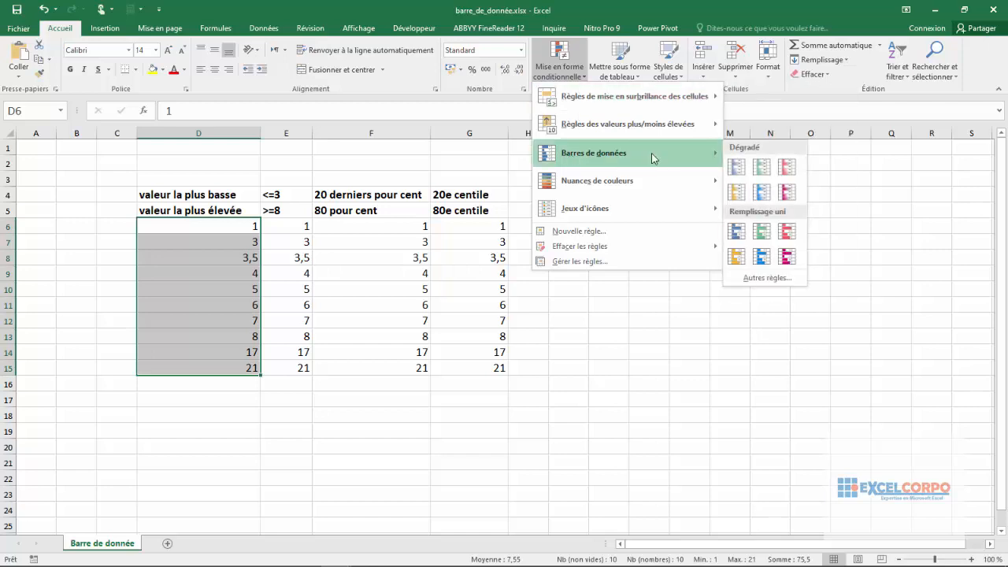
pyautogui.click(736, 168)
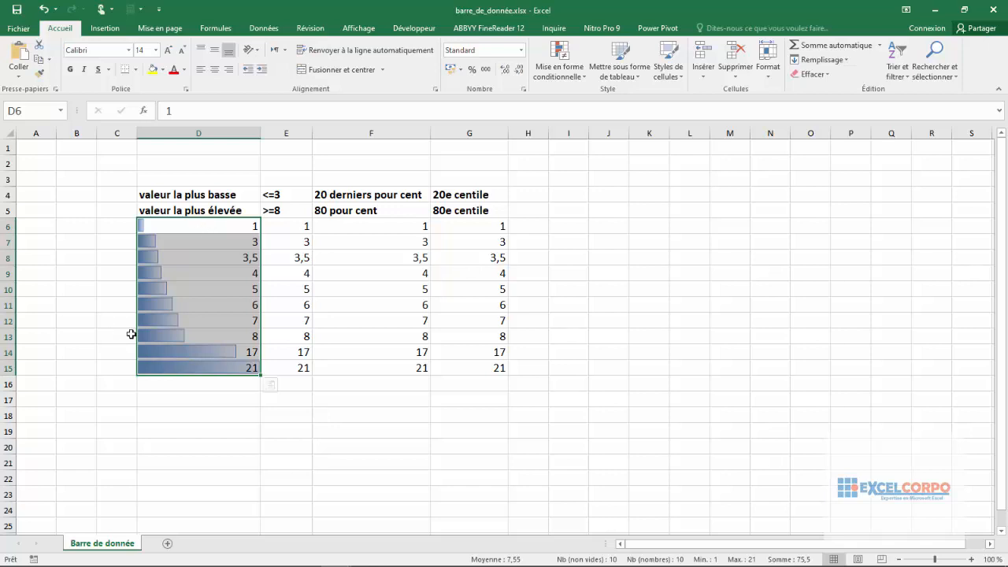
pyautogui.click(203, 349)
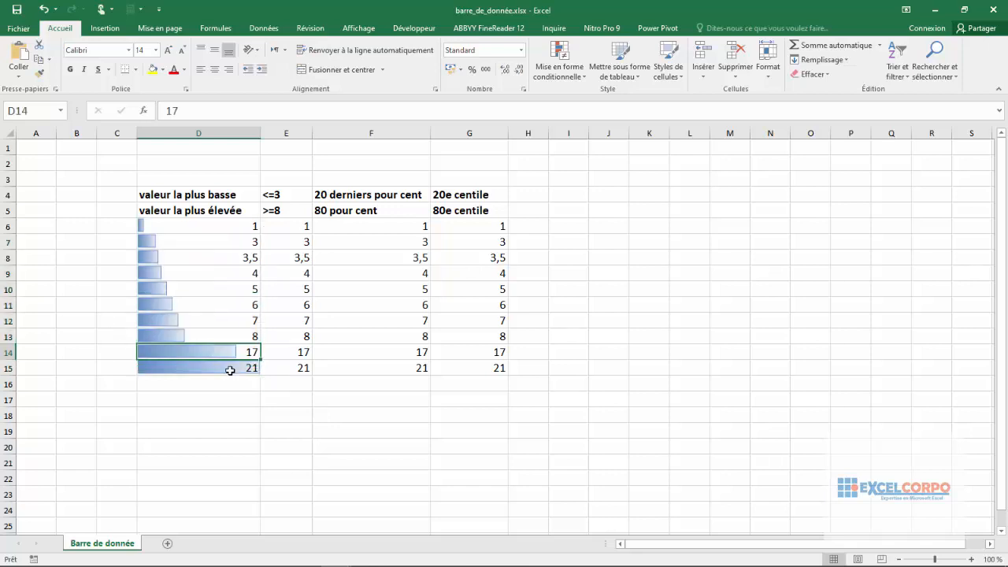
pyautogui.click(228, 368)
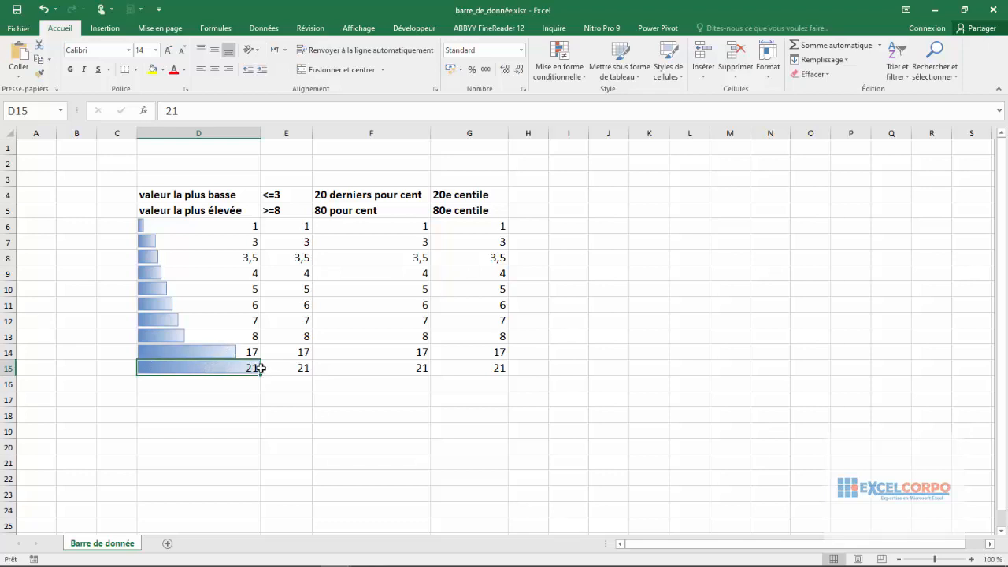
pyautogui.click(198, 226)
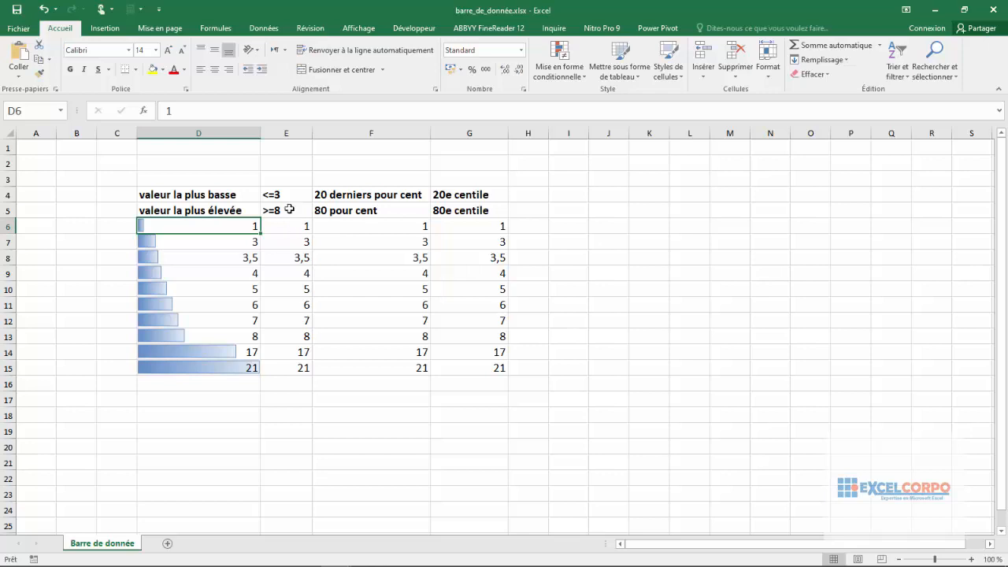
# Step: Apply blue gradient data bars (Dégradé) to E6:E15 and widen column E
pyautogui.moveTo(293, 228); pyautogui.dragTo(300, 356)
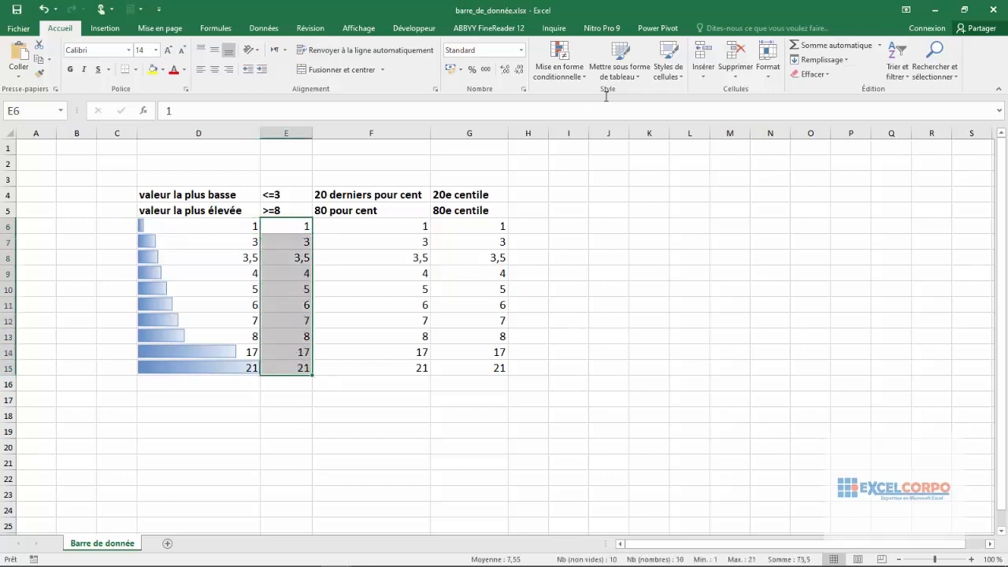
pyautogui.click(584, 75)
pyautogui.moveTo(660, 153)
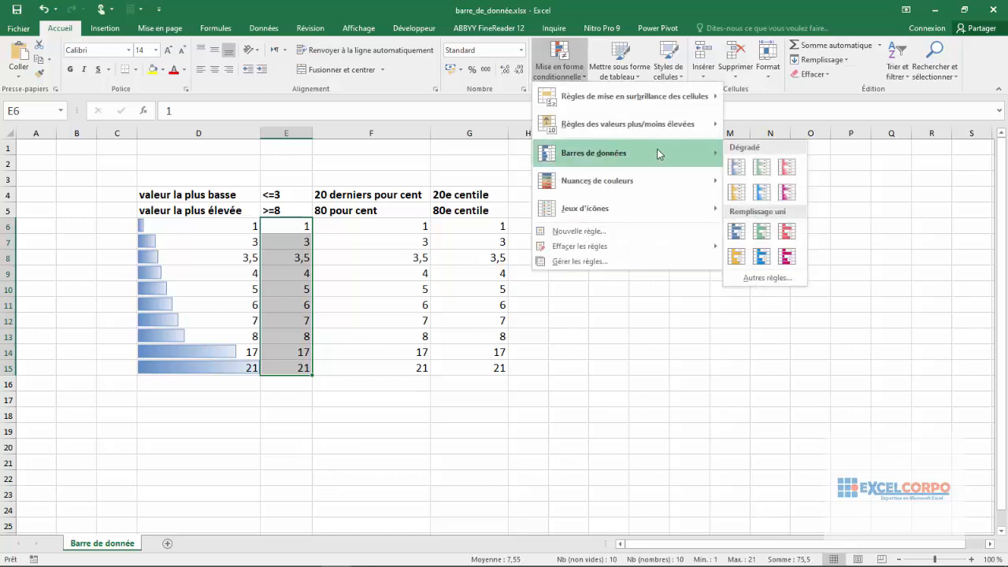
pyautogui.click(736, 166)
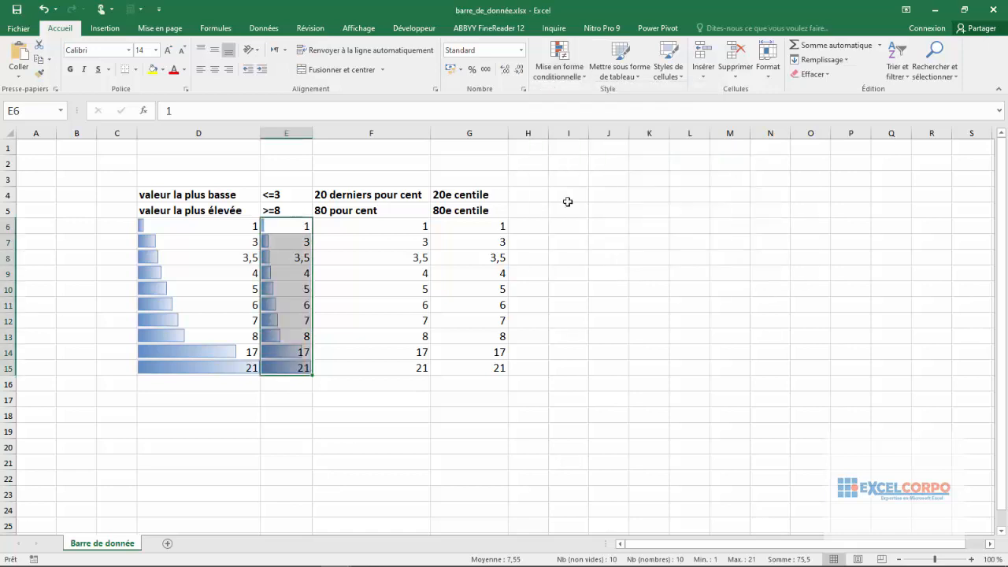
pyautogui.moveTo(312, 133); pyautogui.dragTo(338, 135)
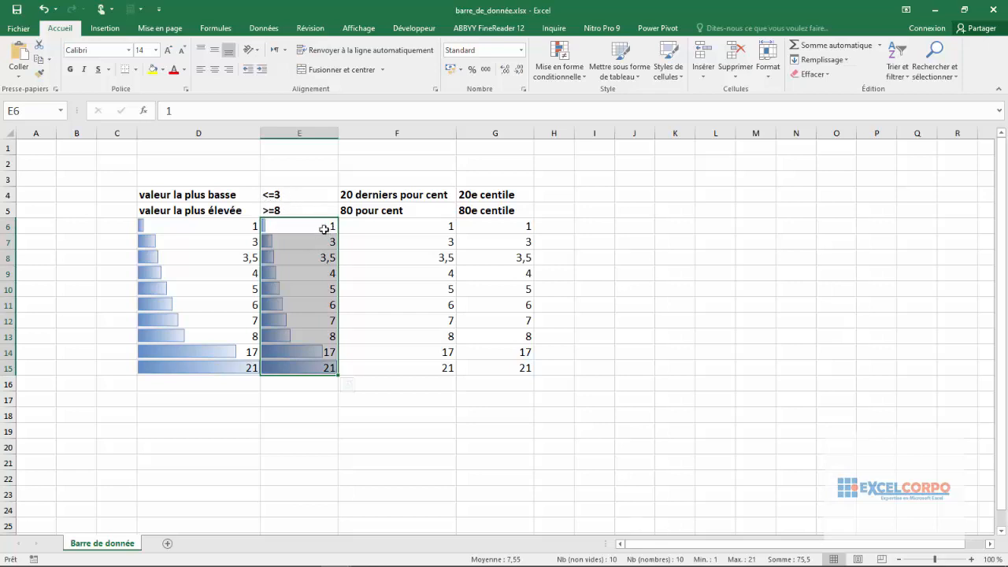
pyautogui.click(417, 332)
pyautogui.click(298, 230)
pyautogui.moveTo(299, 230); pyautogui.dragTo(331, 367)
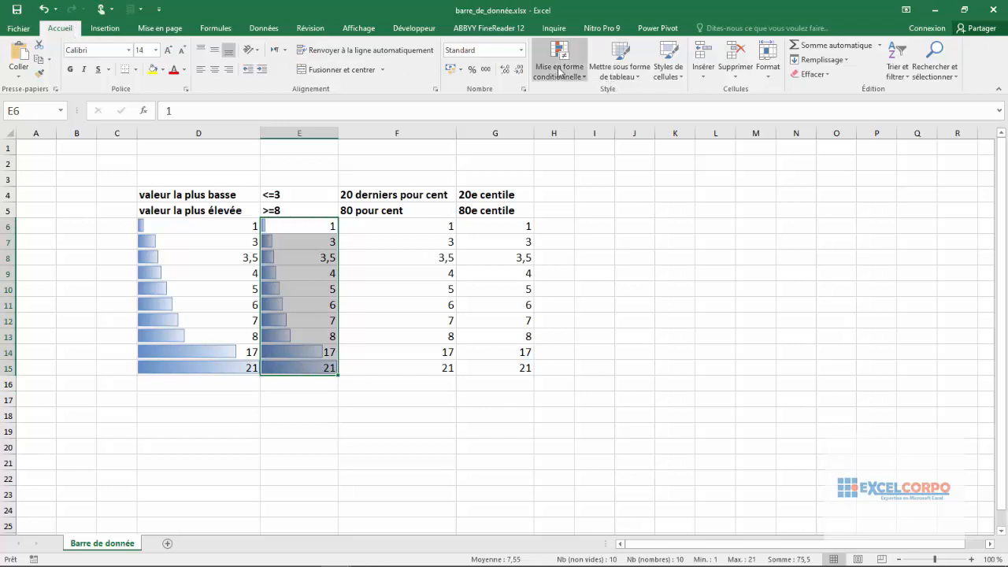
pyautogui.click(586, 81)
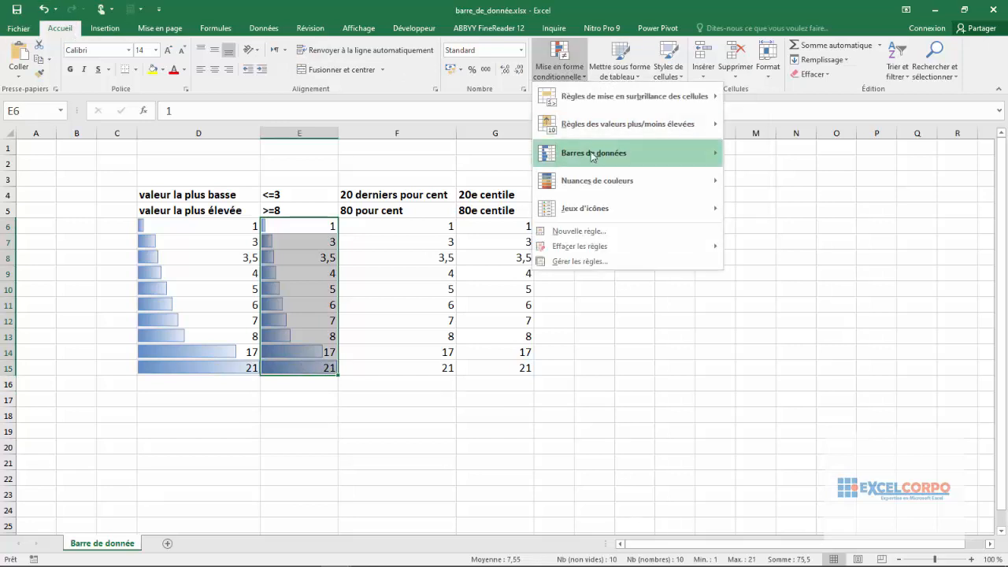
pyautogui.moveTo(589, 159)
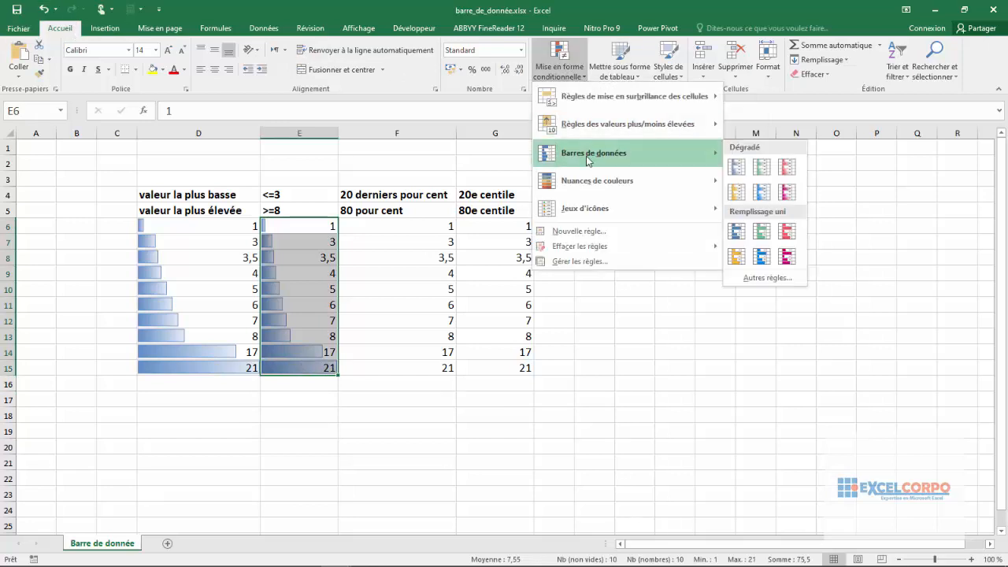
pyautogui.click(757, 280)
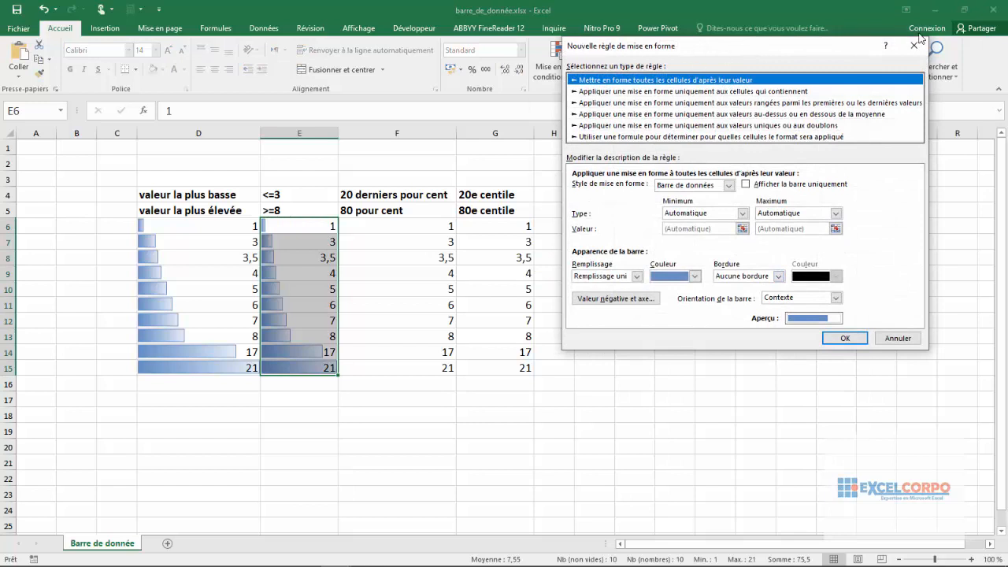
pyautogui.click(914, 45)
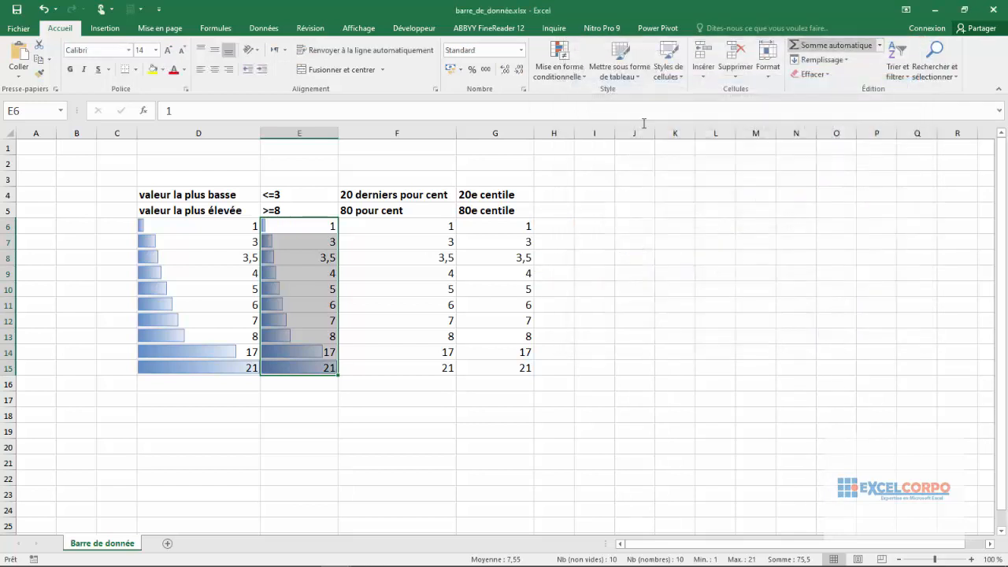
# Step: Open the existing data bar rule for E6:E15 for editing, keeping the Barre de données format style
pyautogui.click(568, 73)
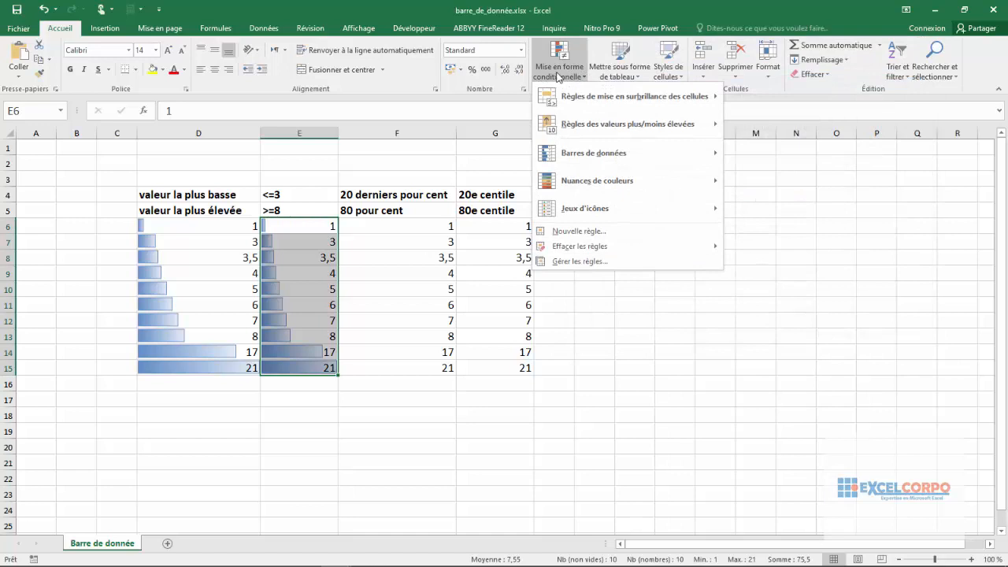
pyautogui.click(579, 263)
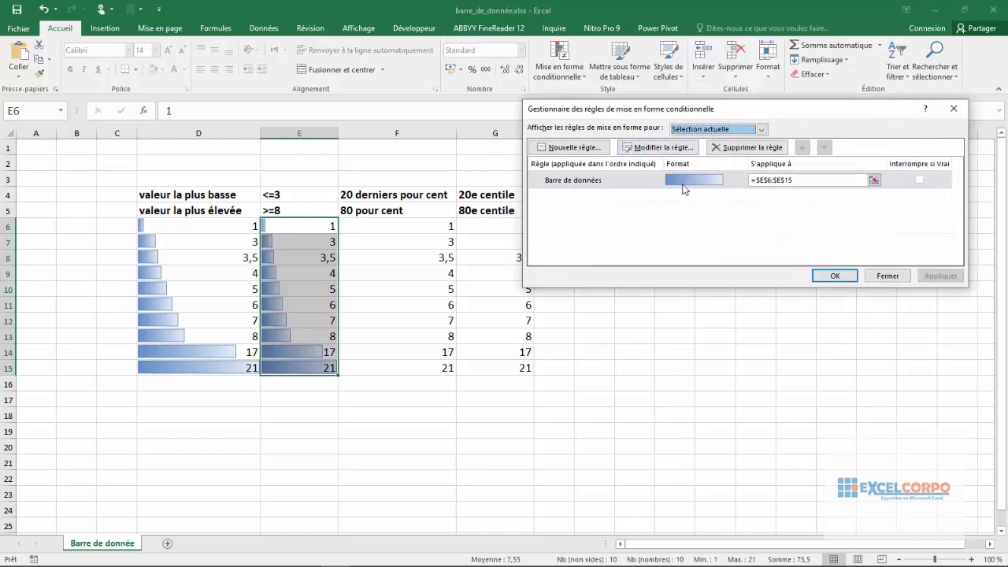
pyautogui.click(638, 181)
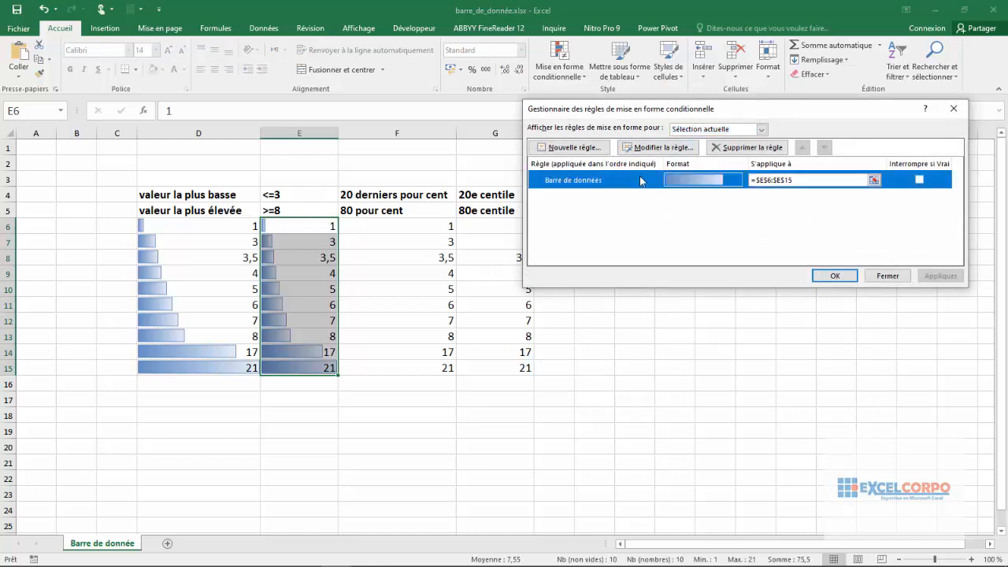
pyautogui.click(656, 147)
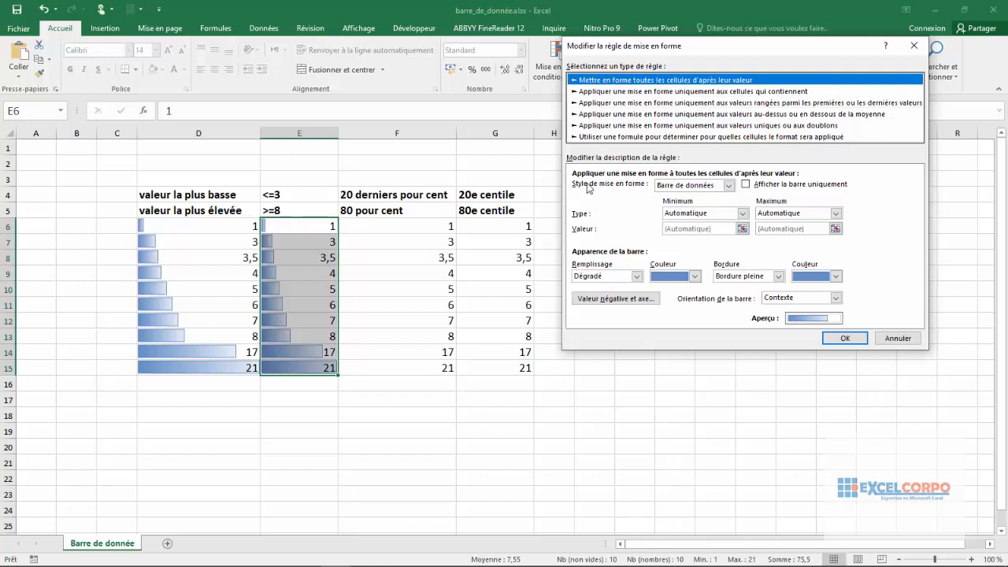
pyautogui.click(730, 186)
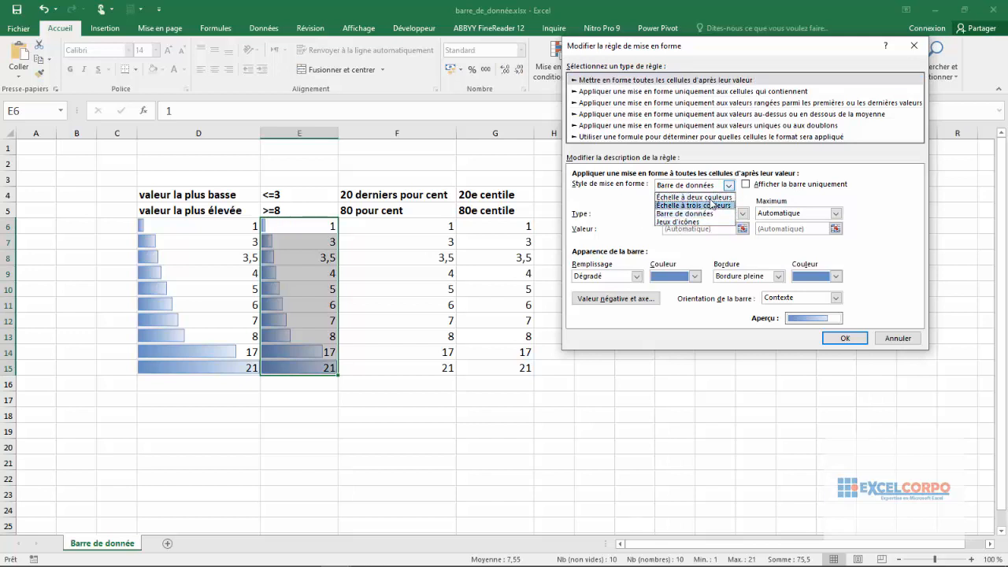
pyautogui.click(729, 186)
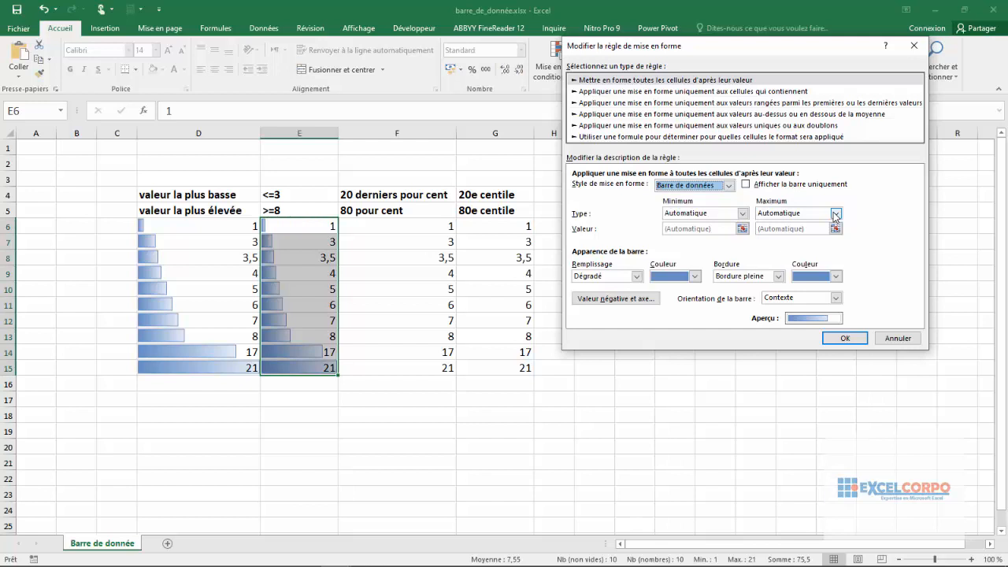
# Step: Set the data bar rule's minimum to type Nombre with value 3 and its maximum to type Nombre with value 8
pyautogui.click(743, 214)
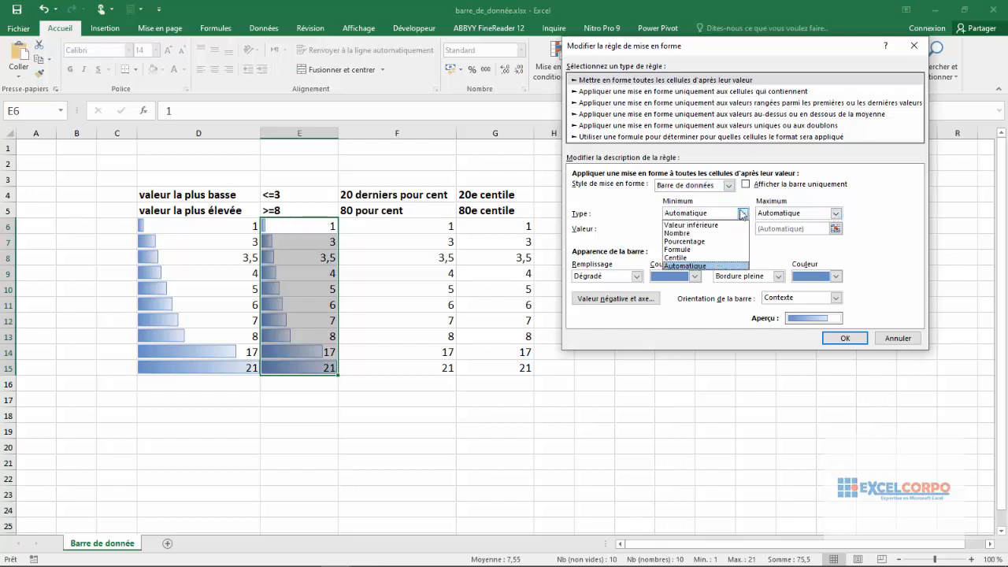
pyautogui.click(683, 230)
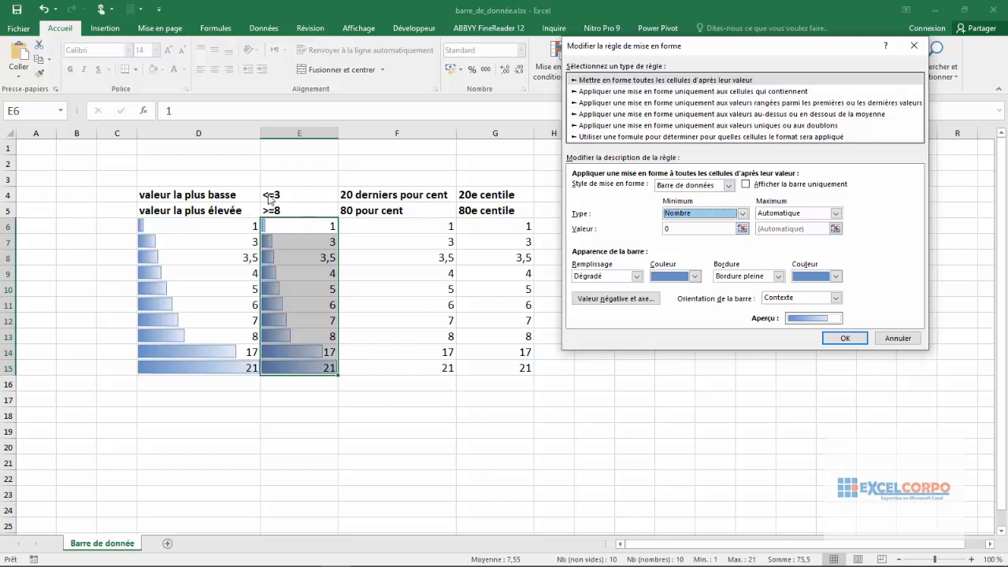
pyautogui.click(663, 229)
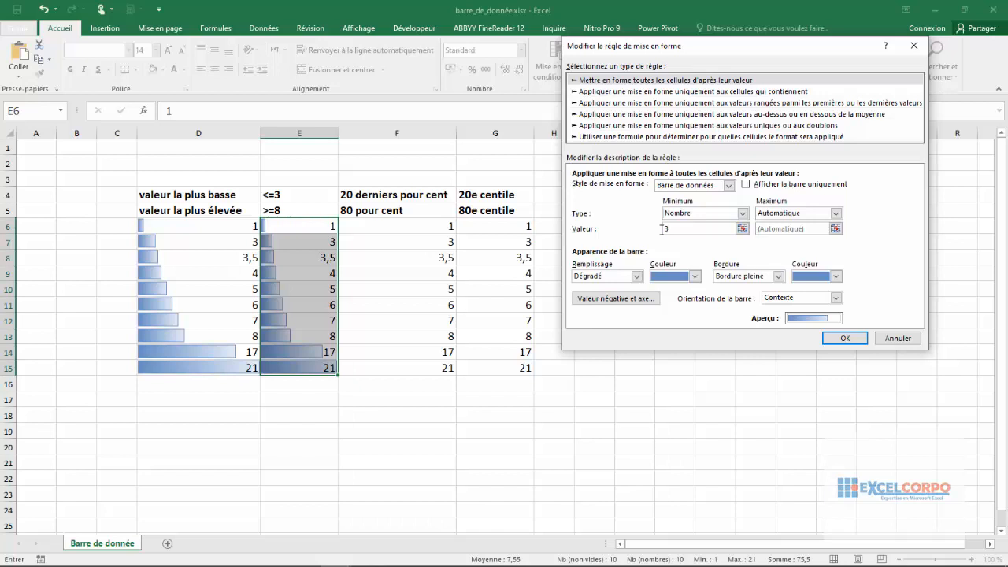
pyautogui.click(837, 213)
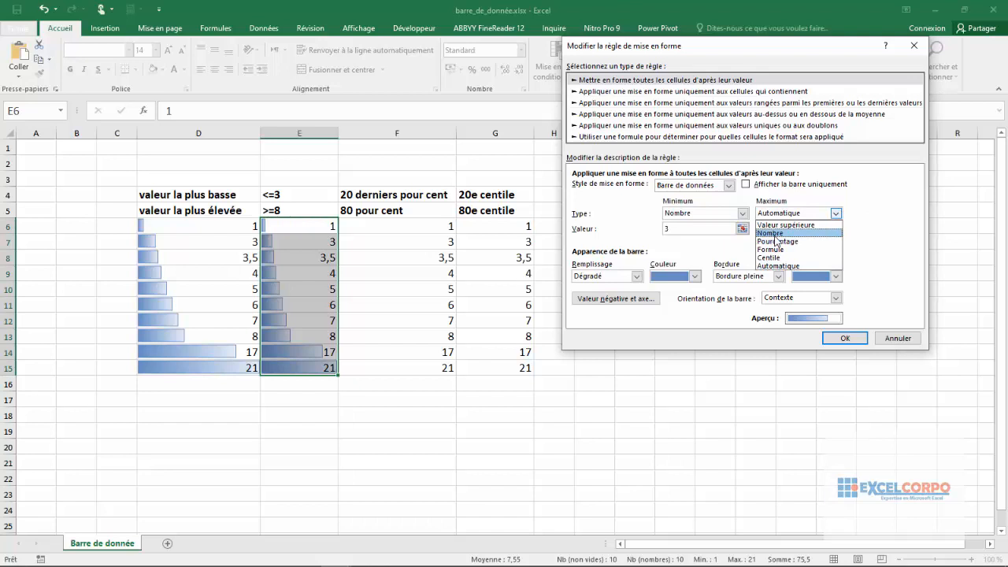
pyautogui.click(776, 228)
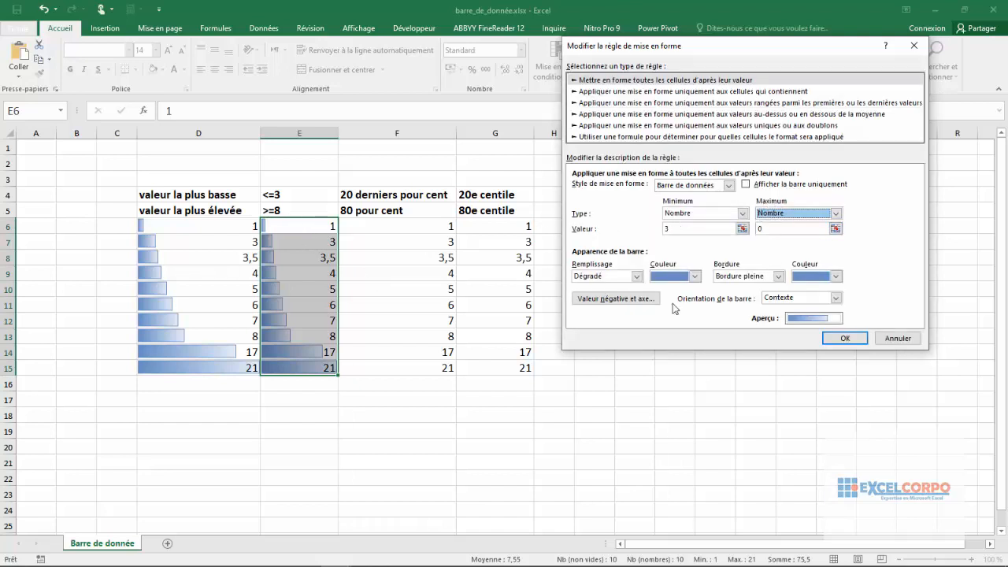
pyautogui.click(763, 230)
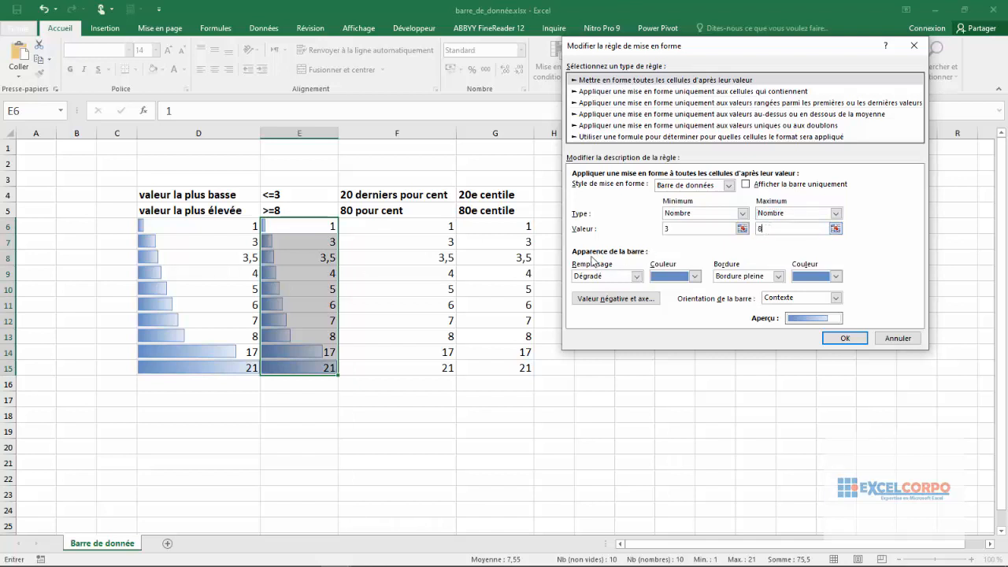
# Step: Keep the Dégradé fill and Bordure pleine border, and apply the edited data bar rule to E6:E15
pyautogui.click(635, 279)
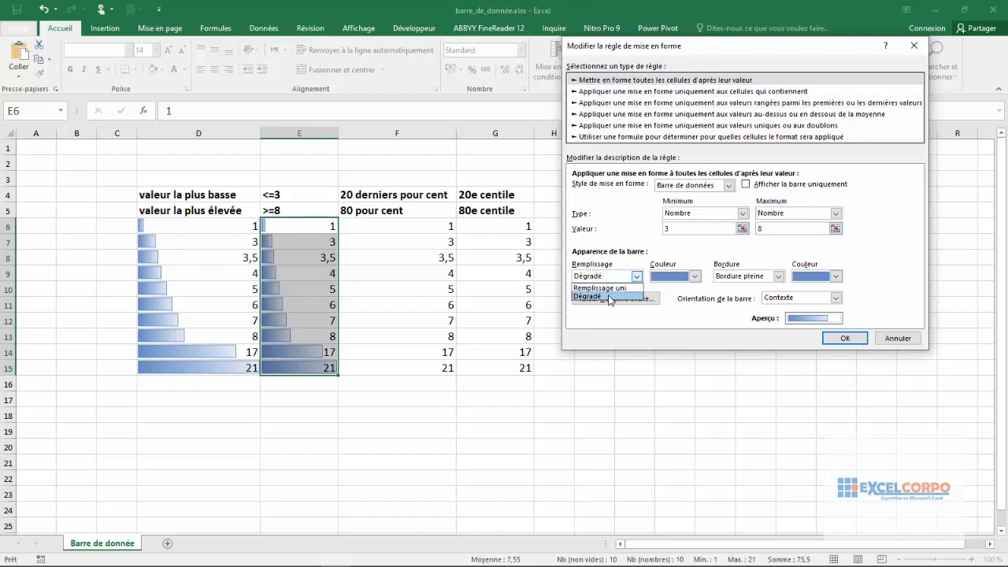
pyautogui.click(617, 297)
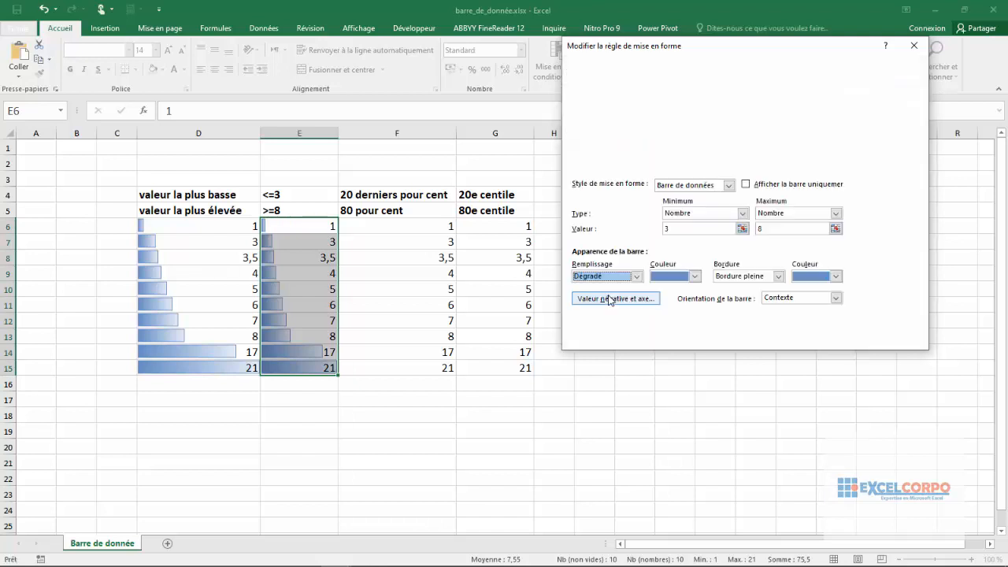
pyautogui.click(695, 277)
pyautogui.click(696, 277)
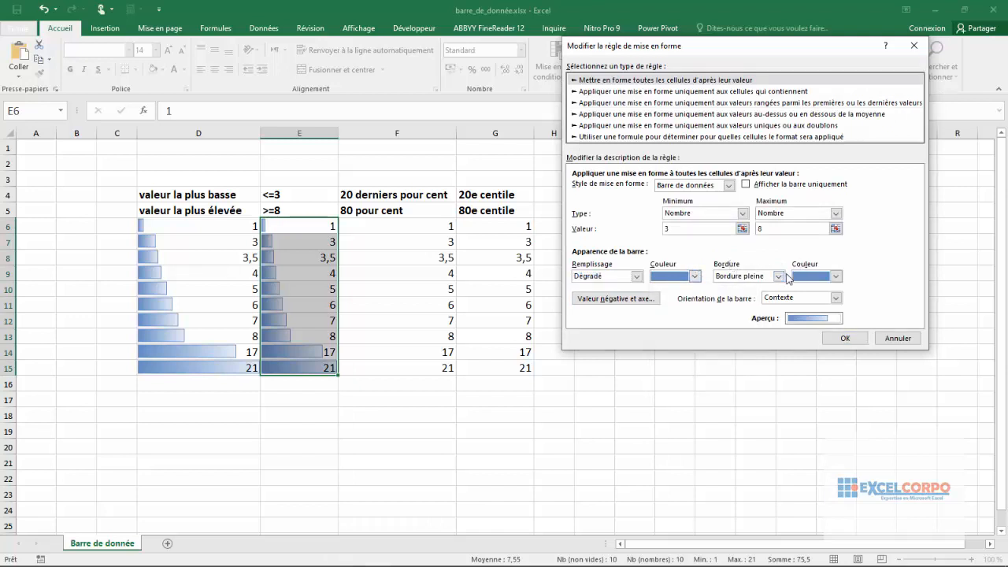
pyautogui.click(836, 277)
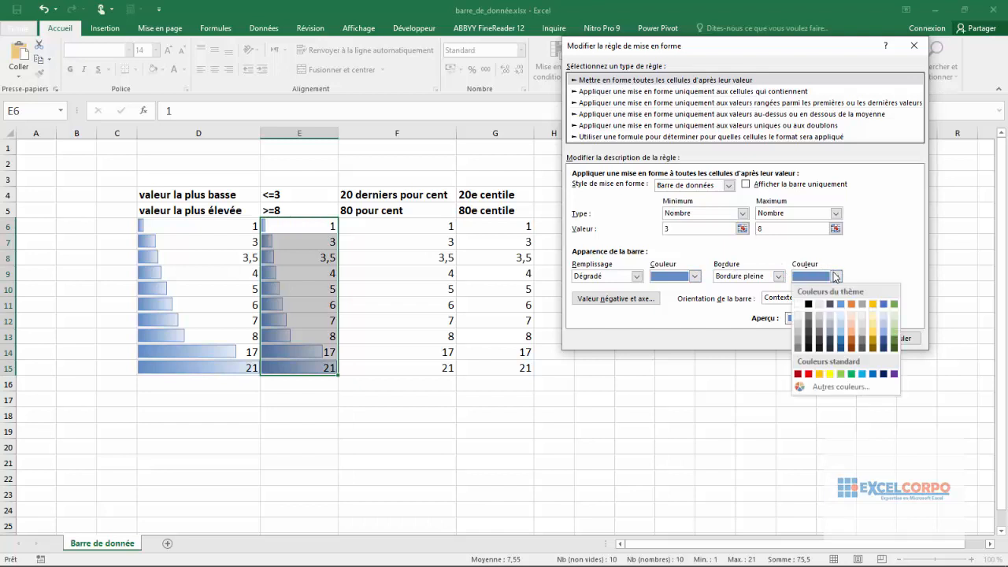
pyautogui.click(778, 276)
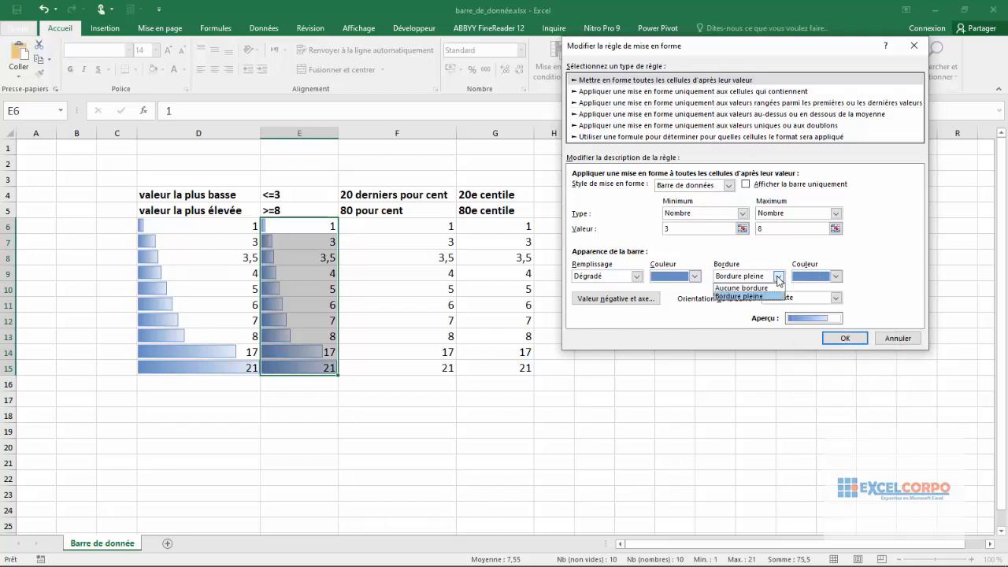
pyautogui.click(780, 281)
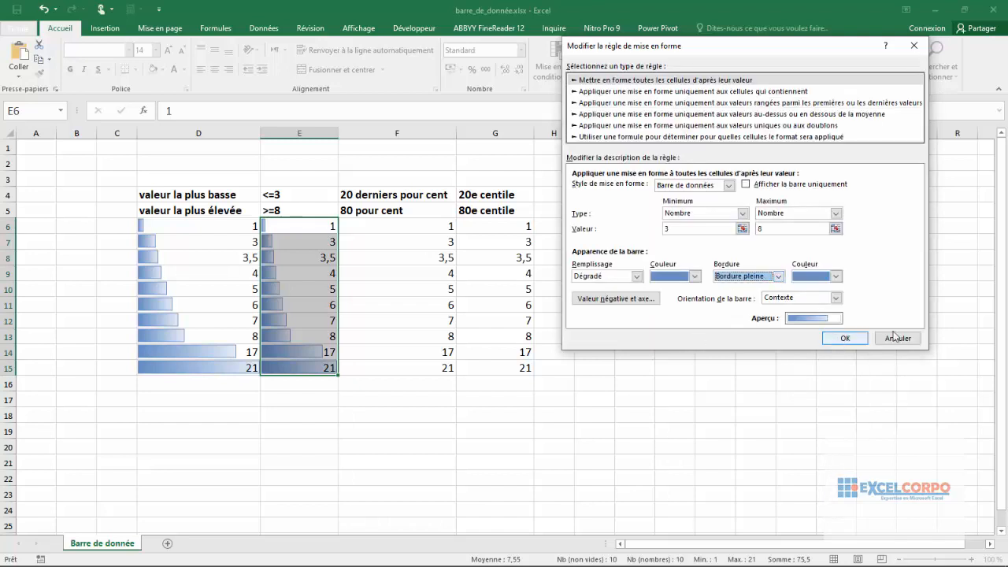
pyautogui.click(854, 336)
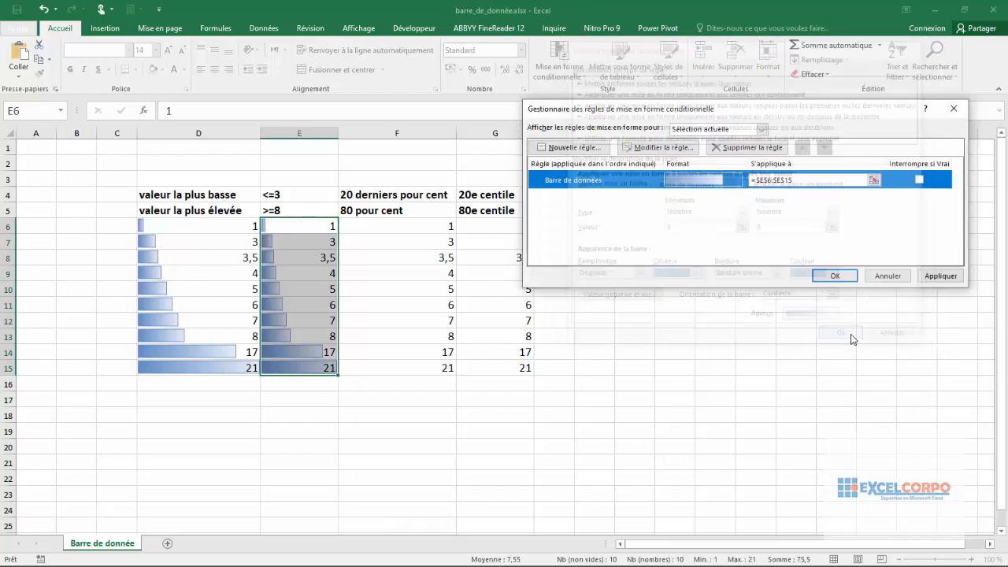
pyautogui.click(833, 276)
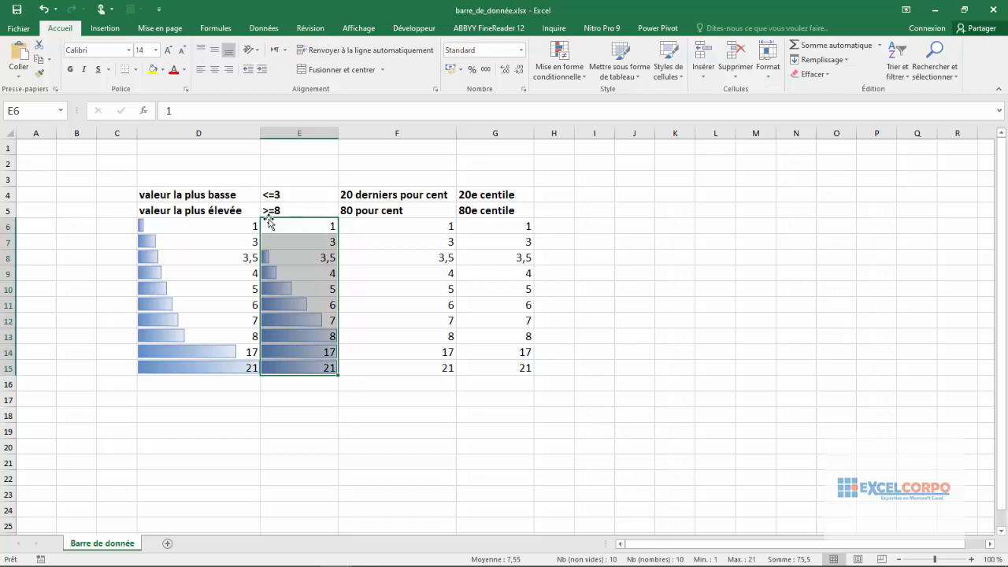
pyautogui.click(294, 240)
pyautogui.click(286, 227)
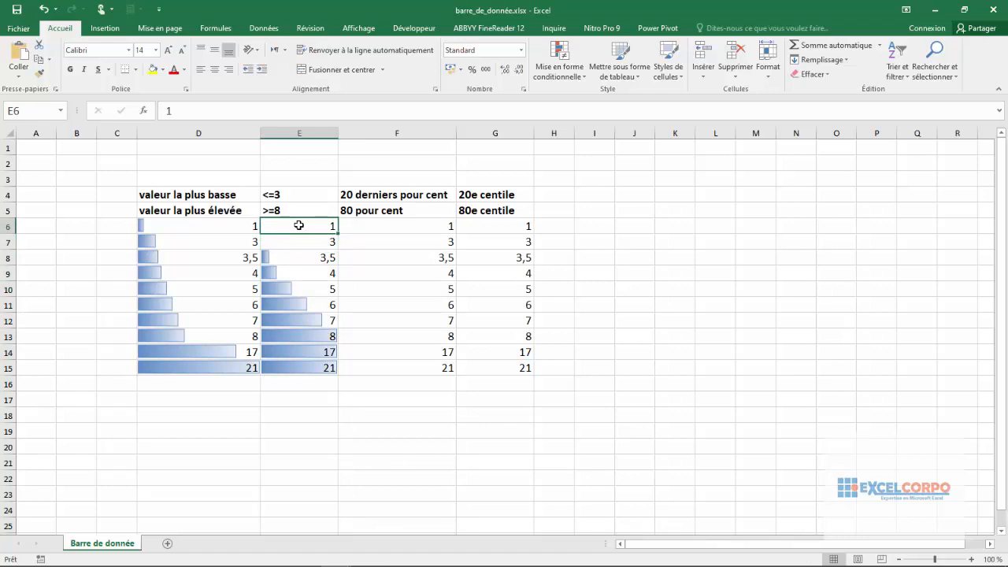
pyautogui.click(293, 242)
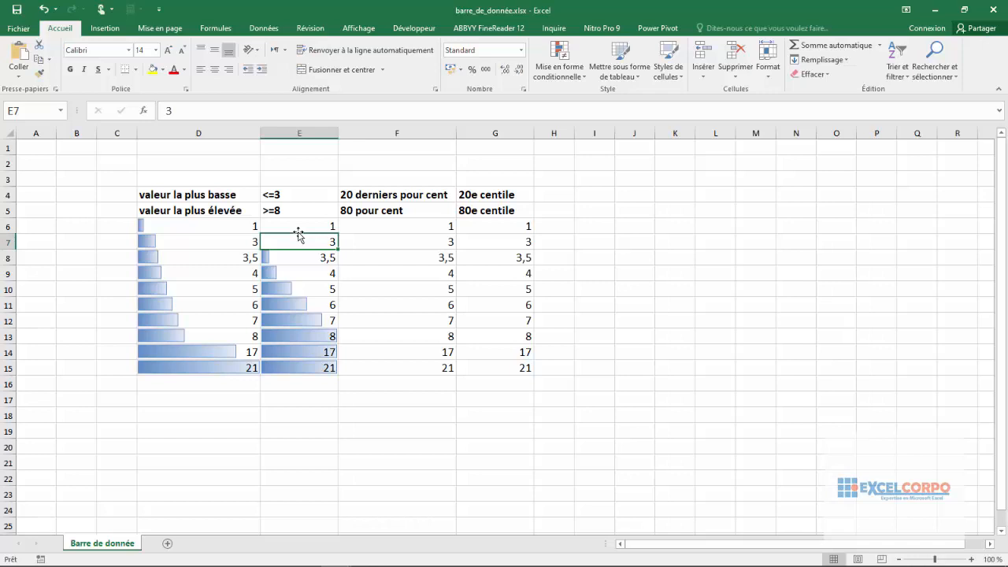
# Step: Create a new formatting rule for F6:F15 with the Barre de données style, Dégradé fill and no border
pyautogui.click(421, 220)
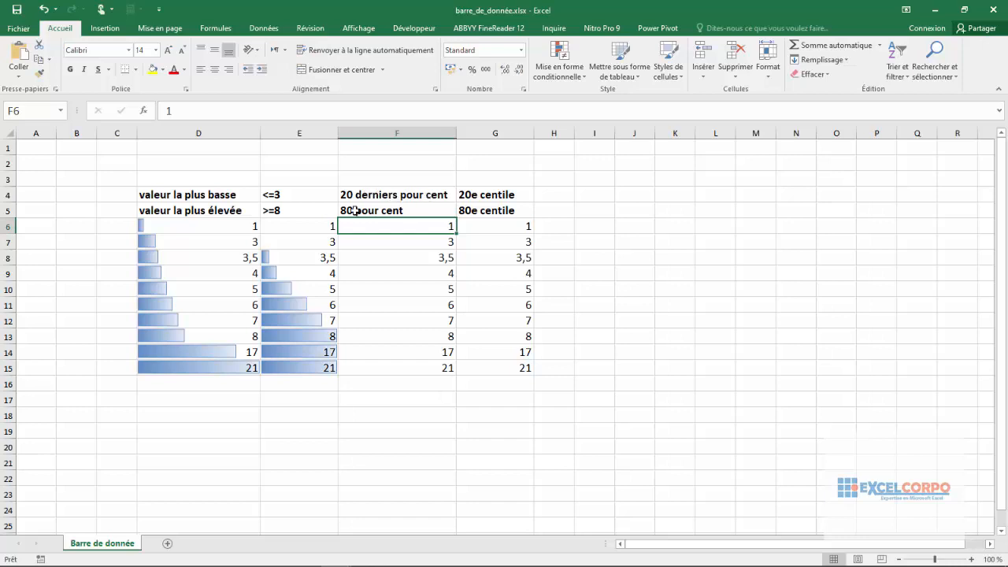
pyautogui.moveTo(407, 221); pyautogui.dragTo(426, 375)
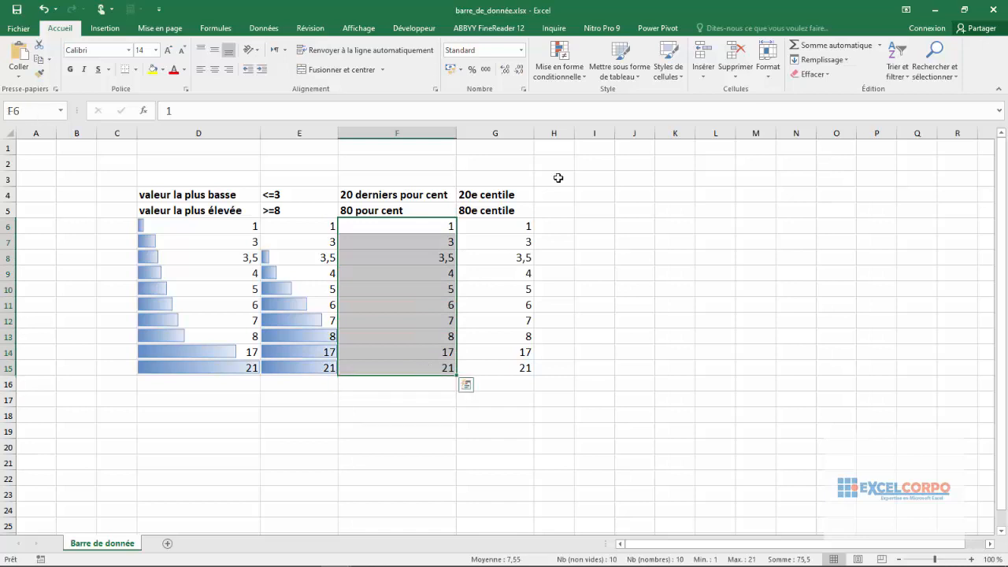
pyautogui.click(583, 76)
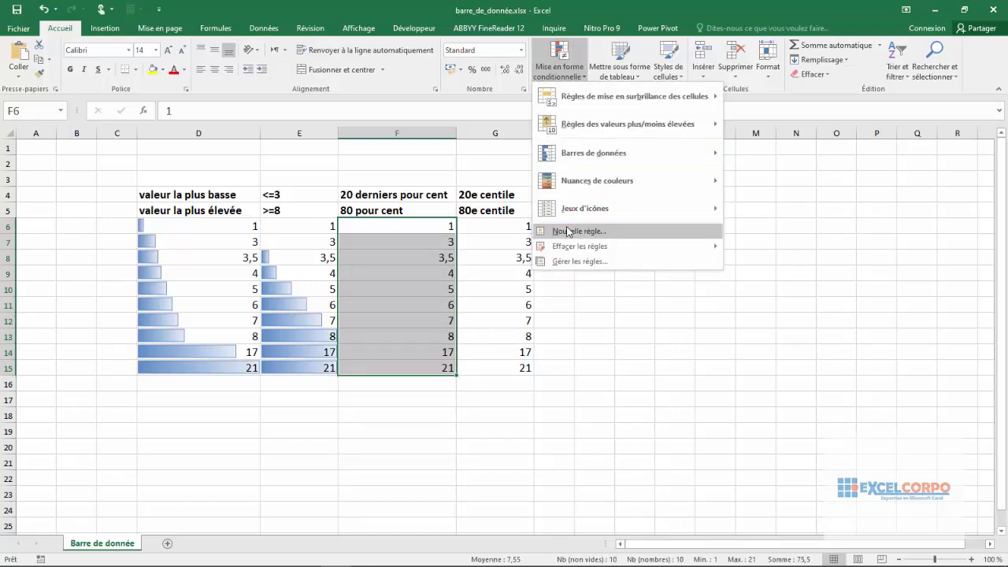
pyautogui.click(577, 230)
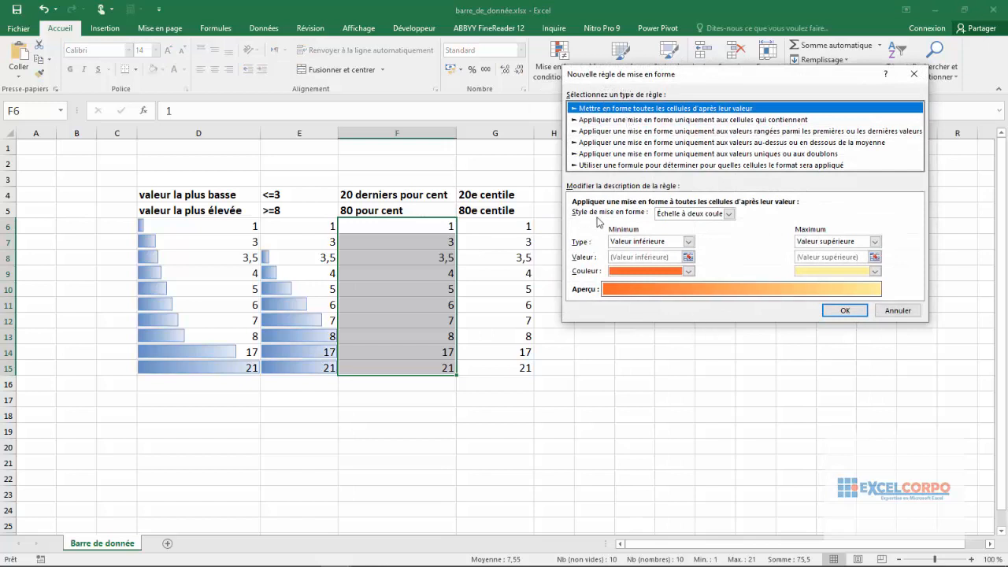
pyautogui.click(729, 214)
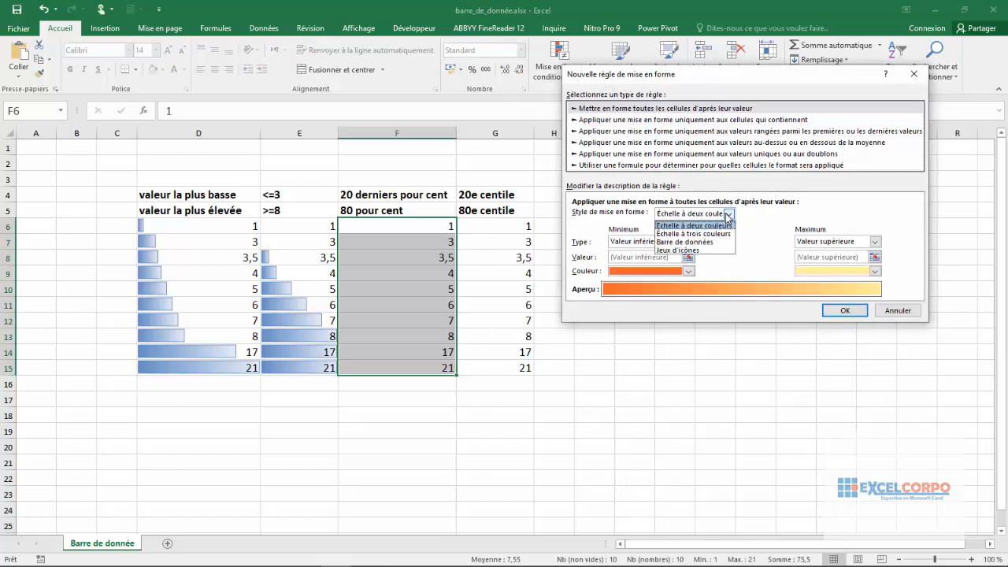
pyautogui.click(685, 242)
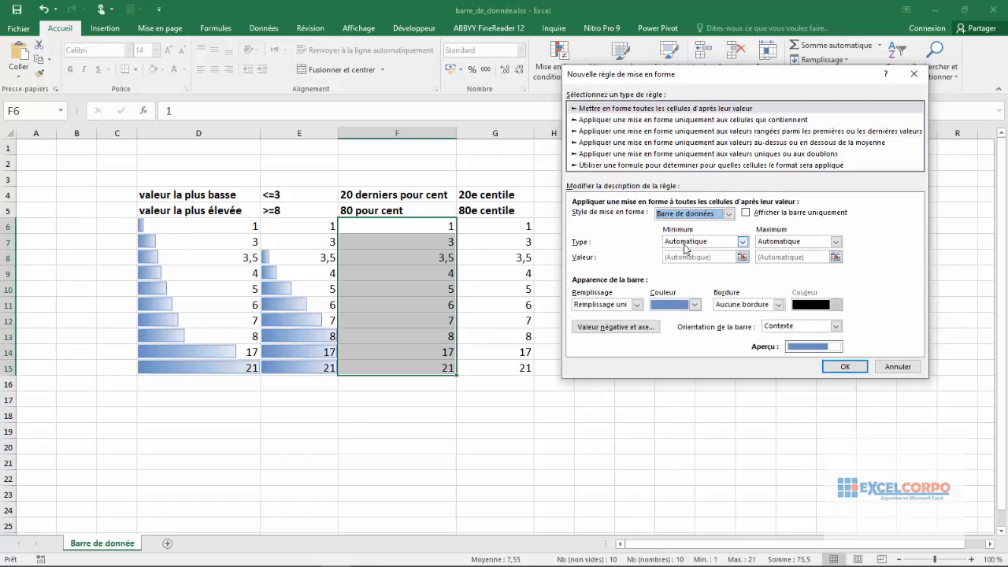
pyautogui.click(636, 304)
pyautogui.click(595, 325)
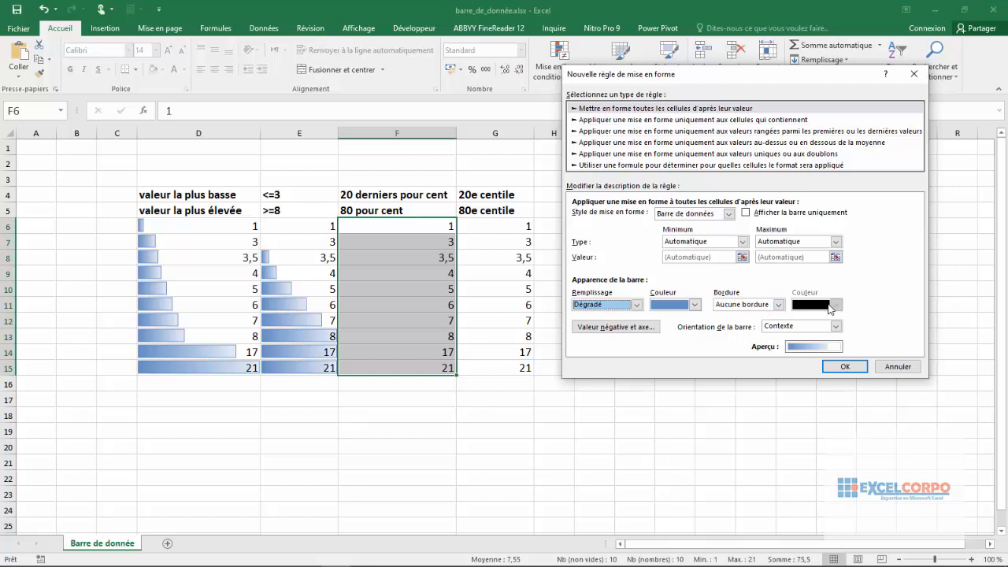
pyautogui.press('Tab')
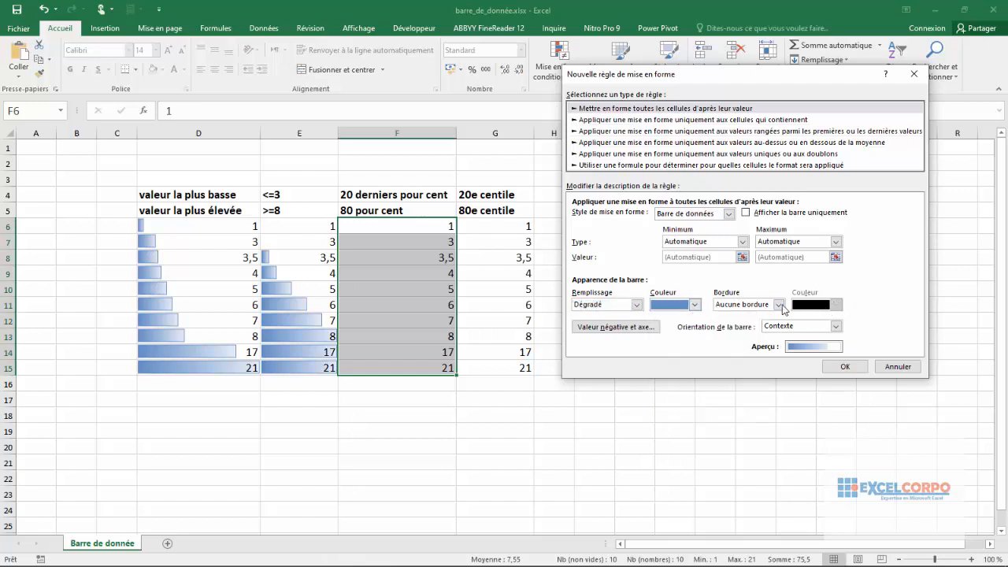
pyautogui.press('Tab')
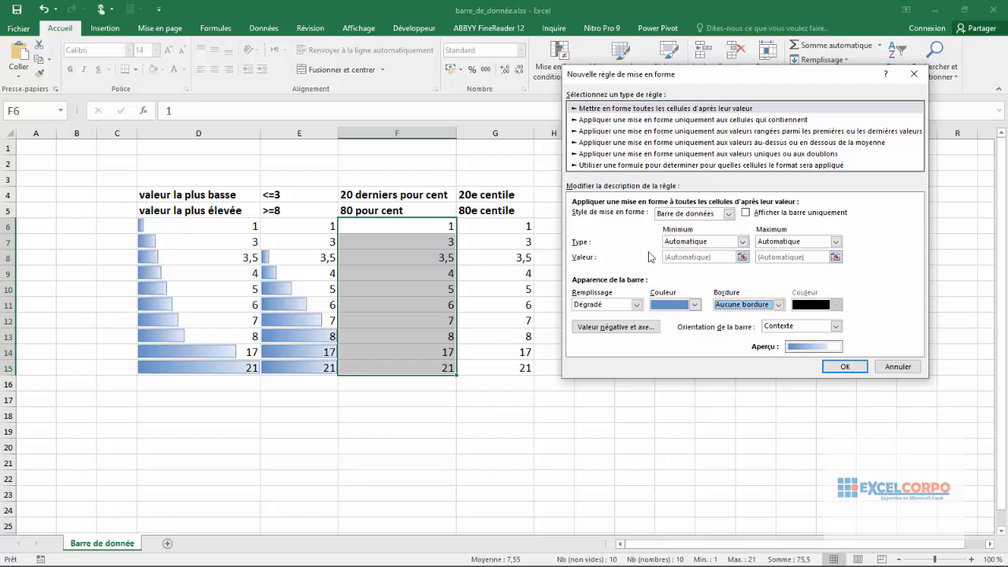
# Step: Set the rule's minimum to Pourcentage 20 and its maximum to Pourcentage 80, and apply it to F6:F15
pyautogui.click(742, 242)
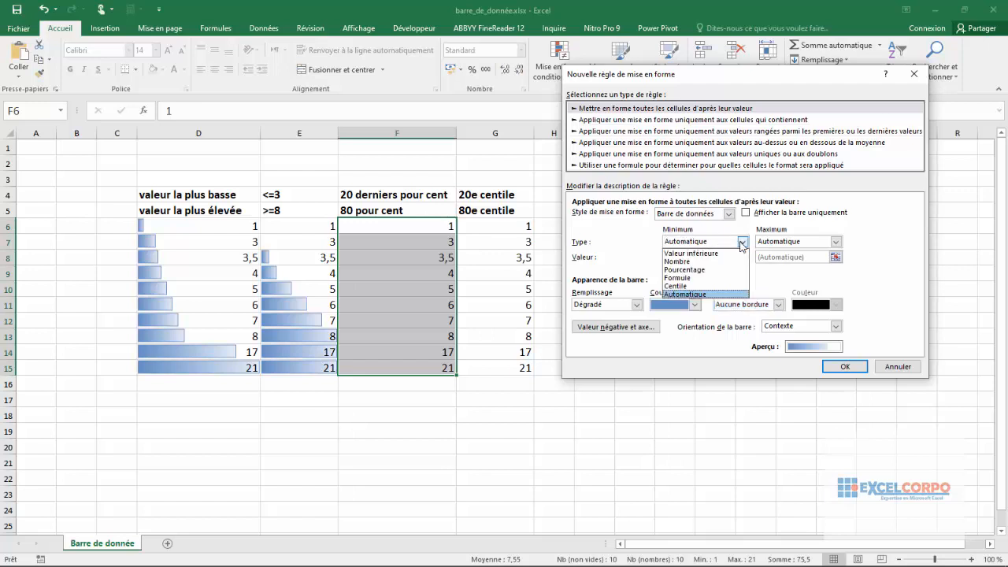
pyautogui.click(679, 270)
pyautogui.click(673, 257)
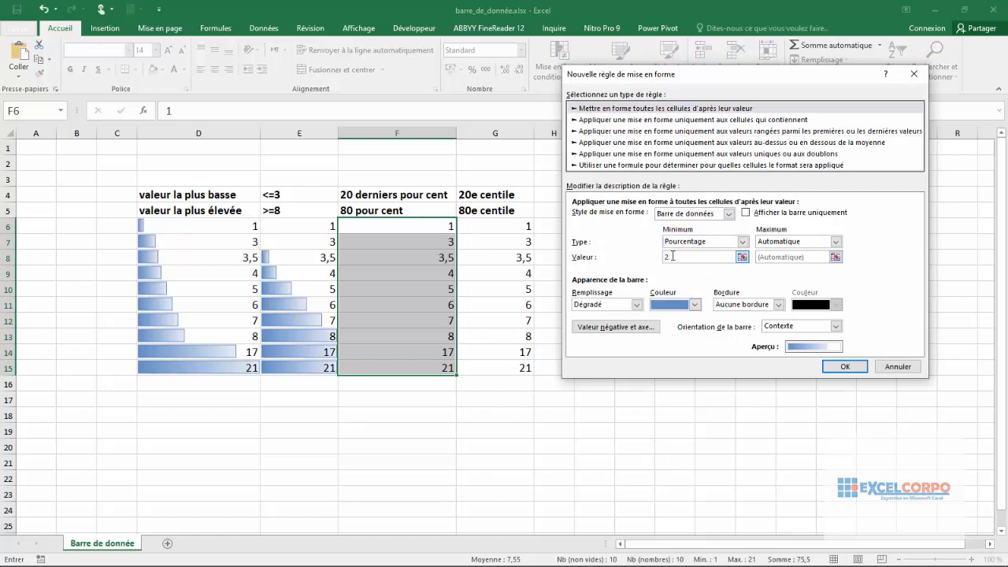
pyautogui.click(836, 242)
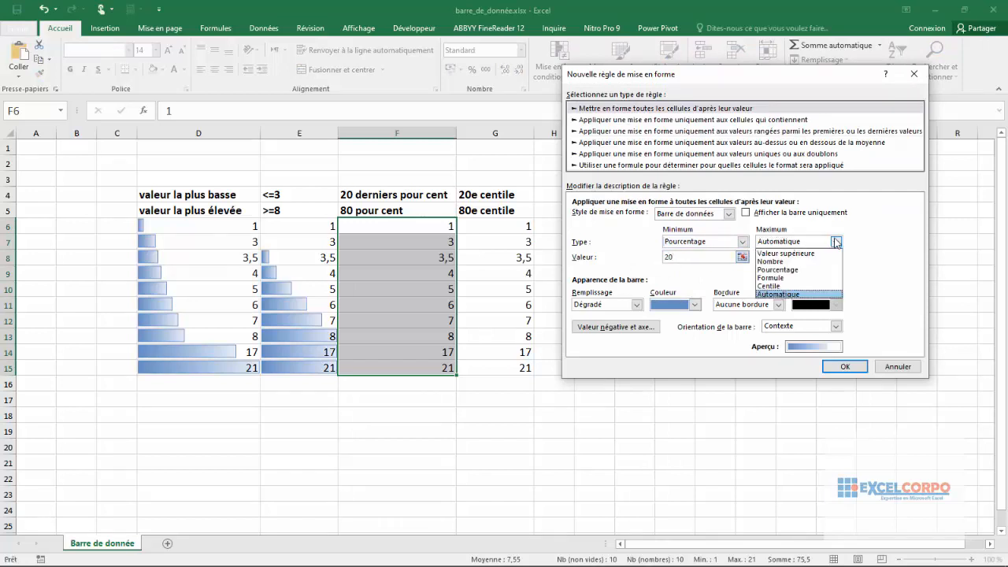
pyautogui.click(780, 270)
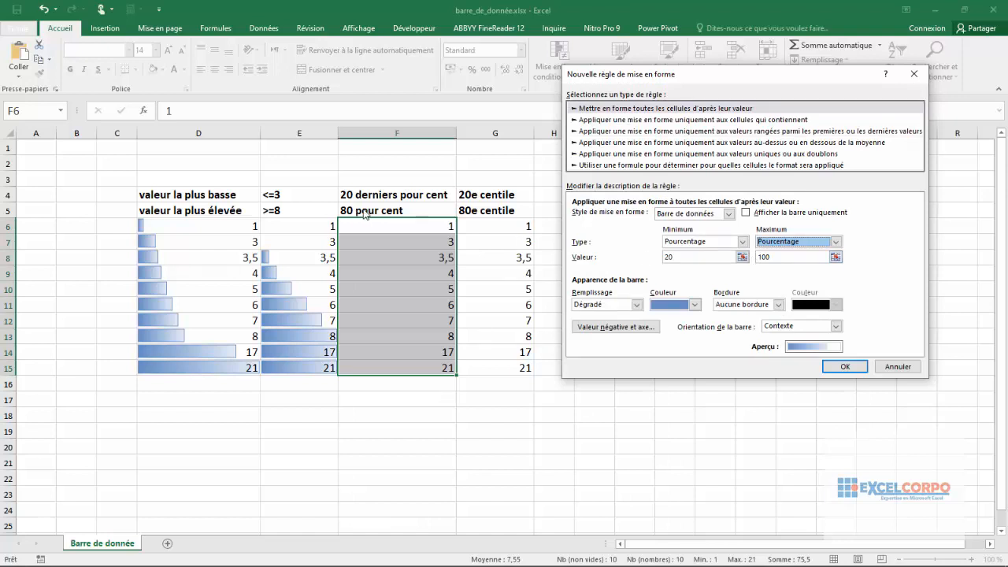
pyautogui.moveTo(774, 257); pyautogui.dragTo(751, 257)
pyautogui.write('80')
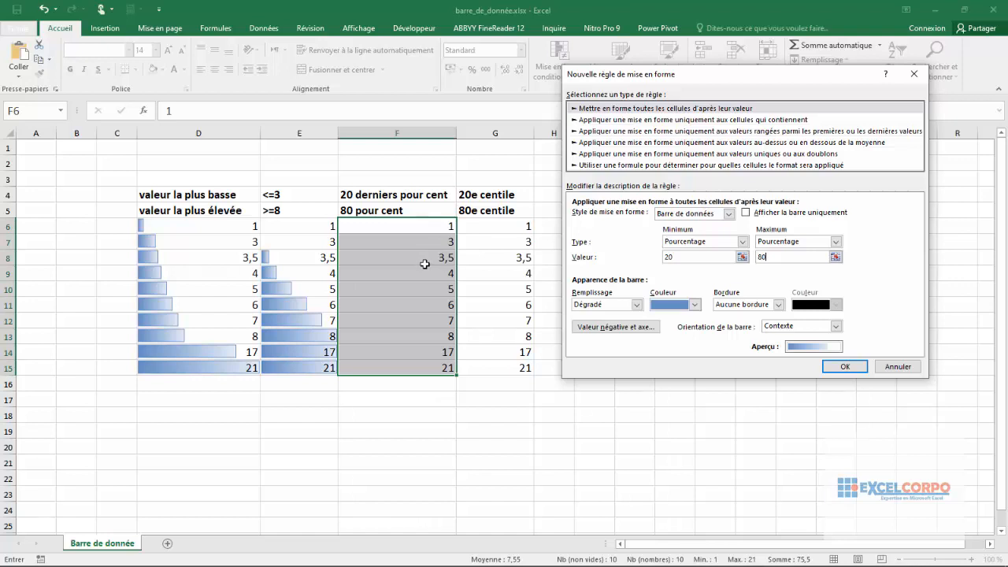
pyautogui.click(842, 368)
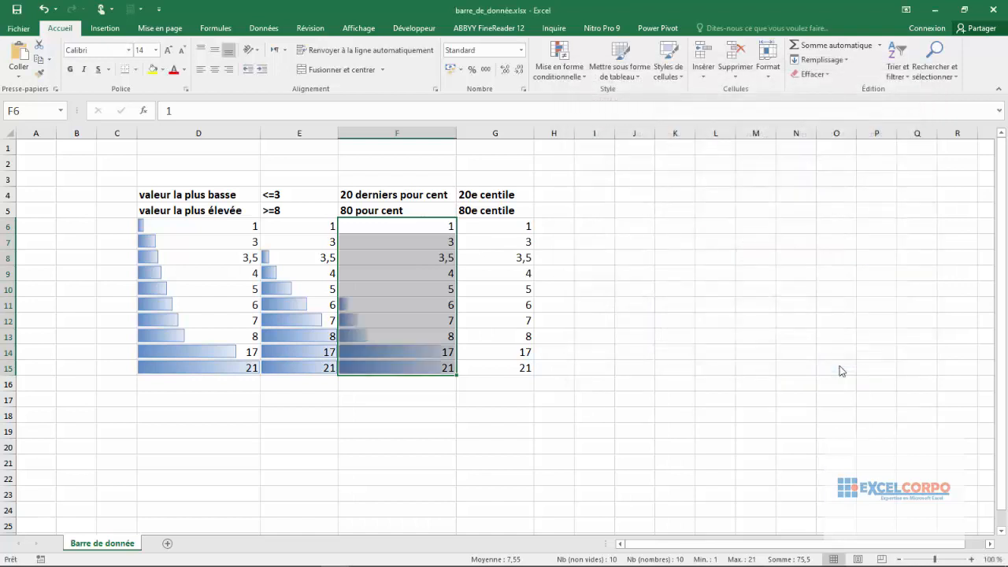
# Step: Examine the data bars in column F, comparing the lowest values in F6:F10 with the highest in F14 and F15
pyautogui.click(382, 305)
pyautogui.moveTo(373, 317); pyautogui.dragTo(403, 246)
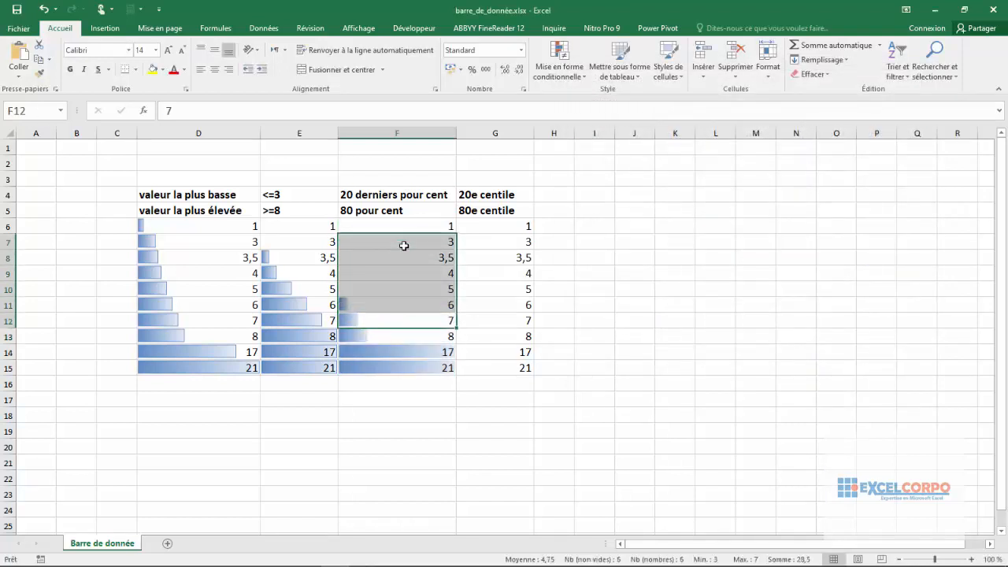
pyautogui.click(404, 246)
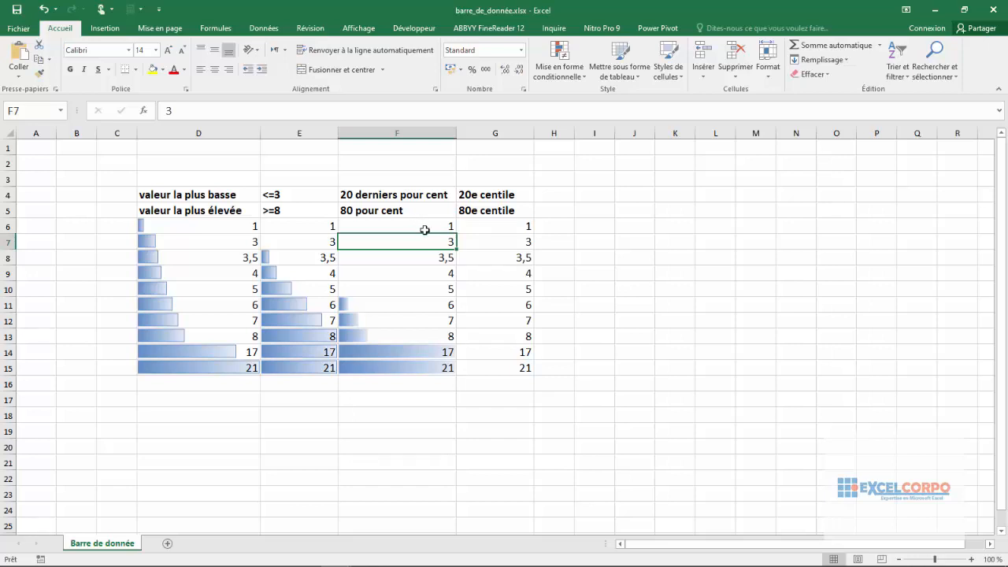
pyautogui.moveTo(422, 229); pyautogui.dragTo(418, 287)
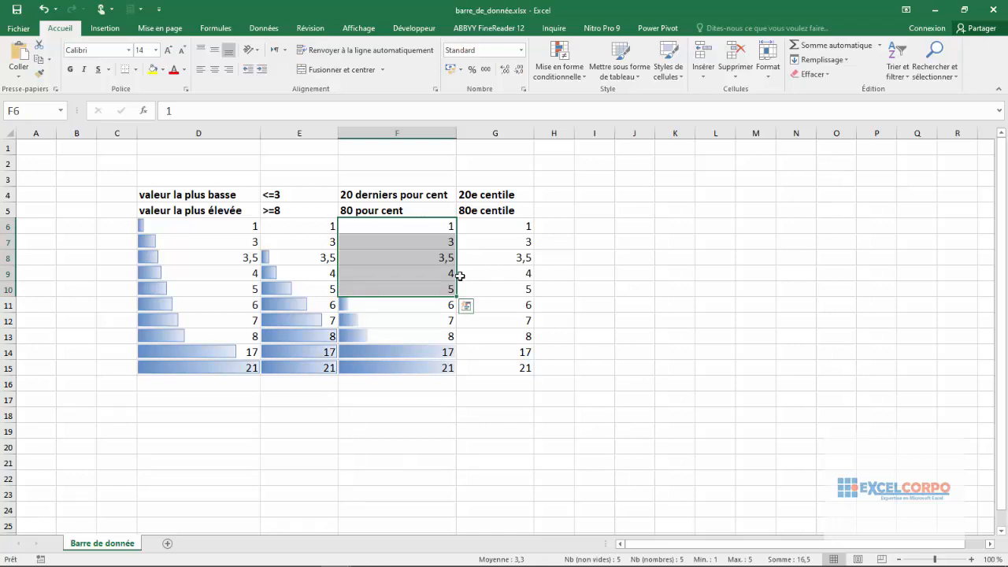
pyautogui.click(386, 352)
pyautogui.click(398, 367)
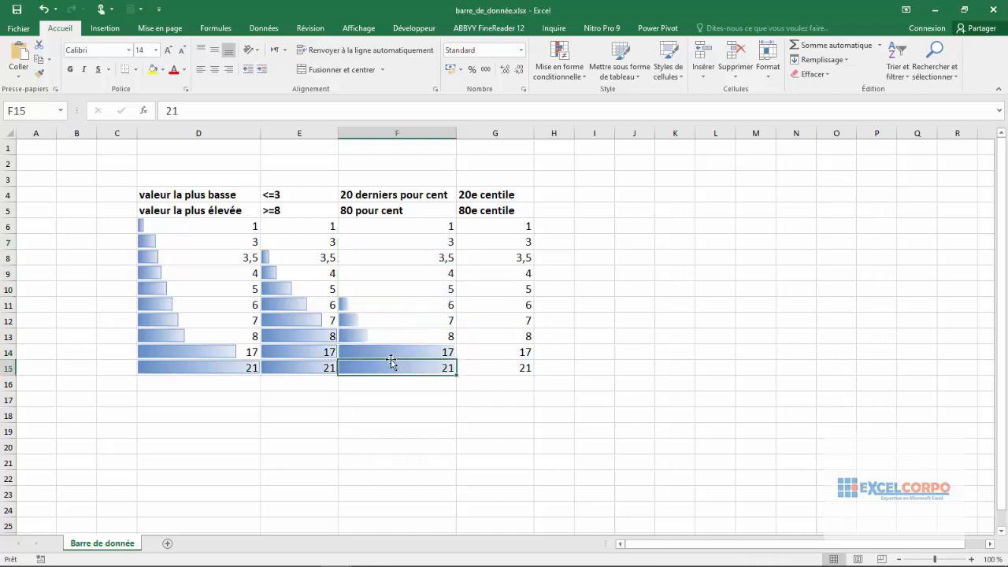
pyautogui.click(399, 352)
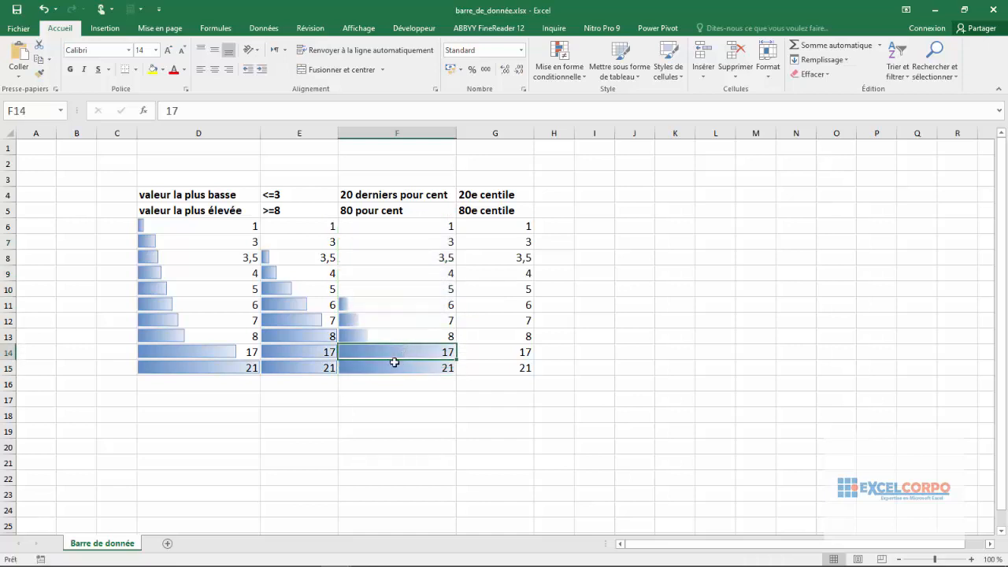
pyautogui.click(386, 365)
pyautogui.click(387, 350)
pyautogui.click(391, 366)
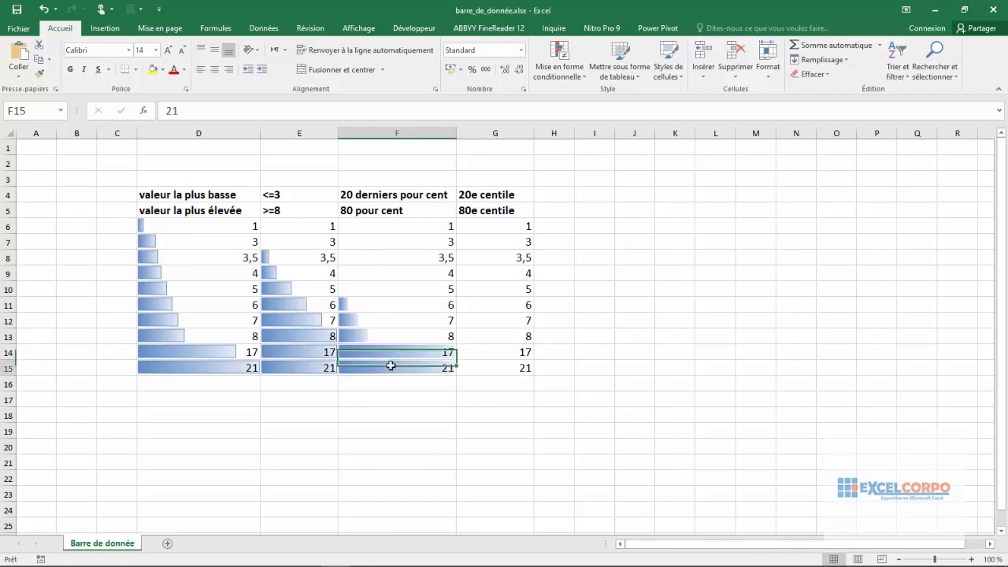
pyautogui.click(391, 346)
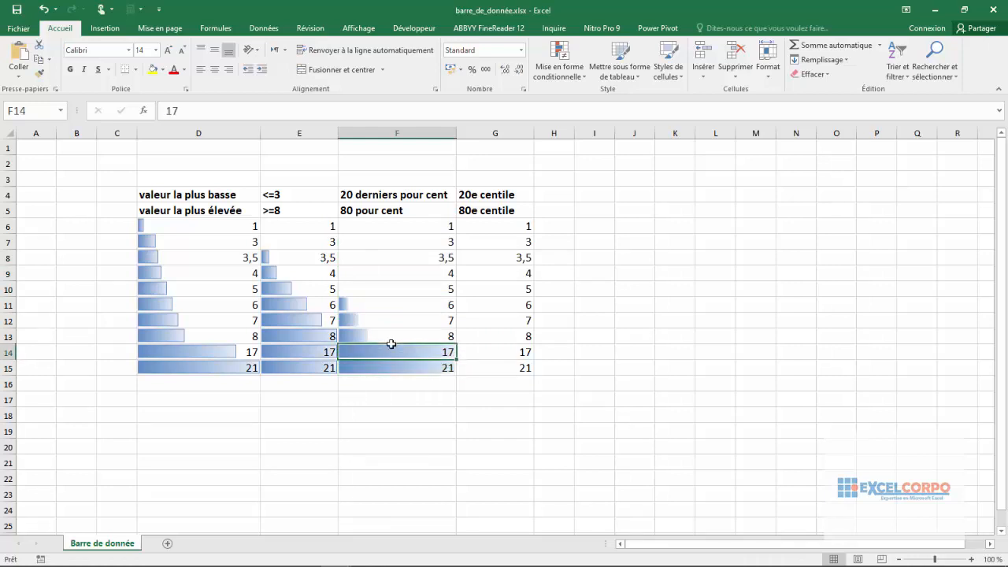
# Step: Create a new formatting rule for G6:G15 with the Barre de données style, Dégradé fill and no border
pyautogui.click(507, 227)
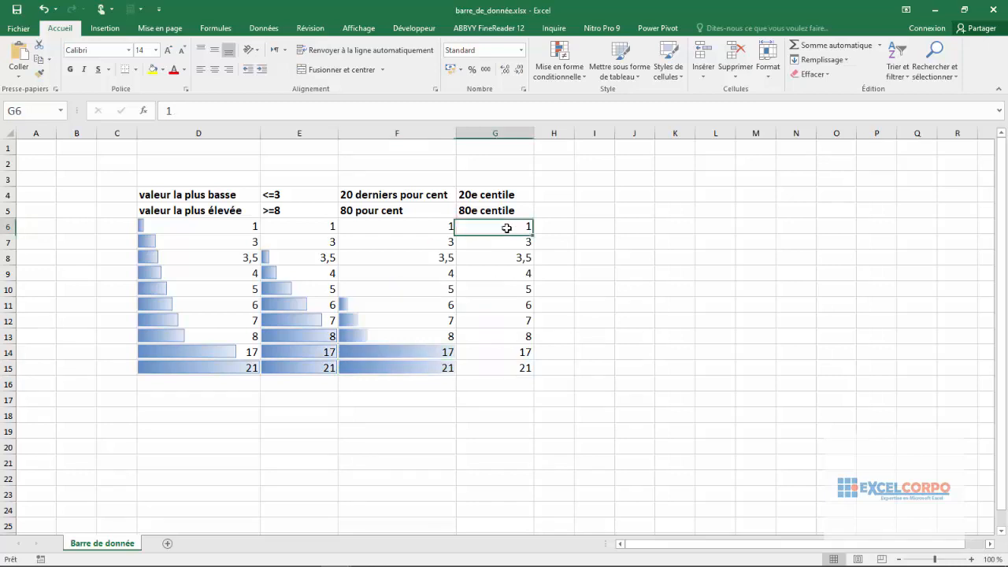
pyautogui.moveTo(506, 228); pyautogui.dragTo(504, 373)
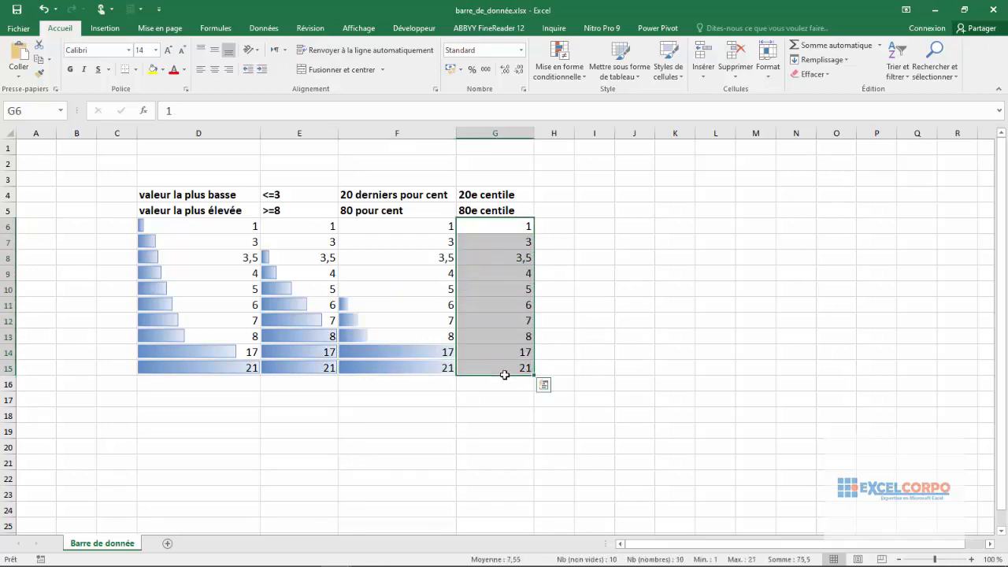
pyautogui.click(574, 75)
pyautogui.click(580, 232)
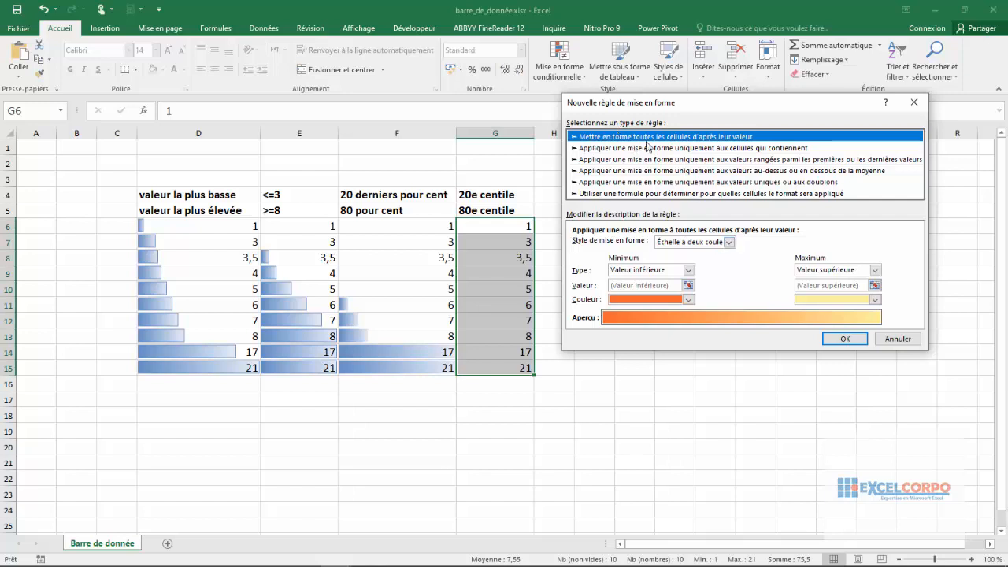
pyautogui.click(727, 243)
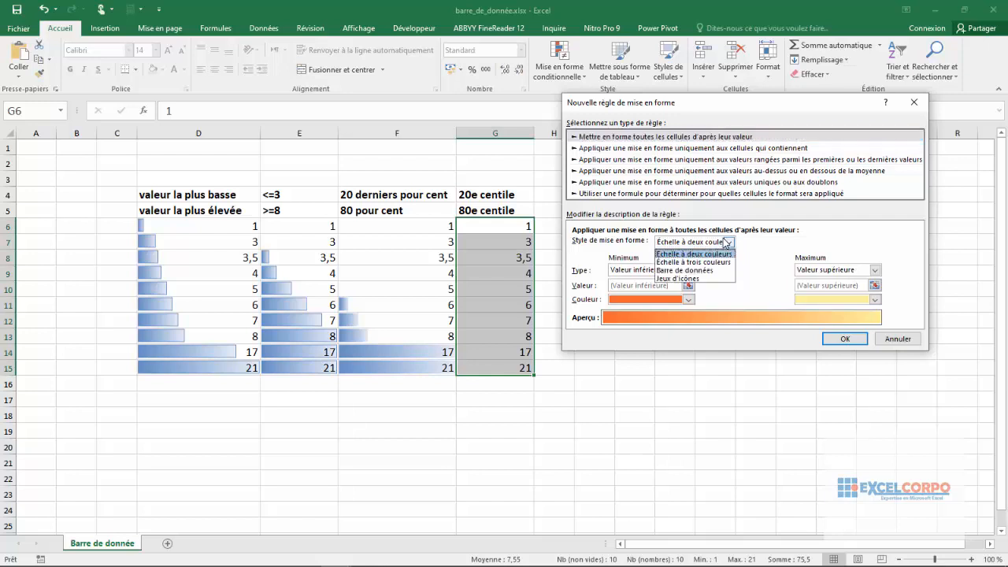
pyautogui.click(677, 272)
pyautogui.click(635, 334)
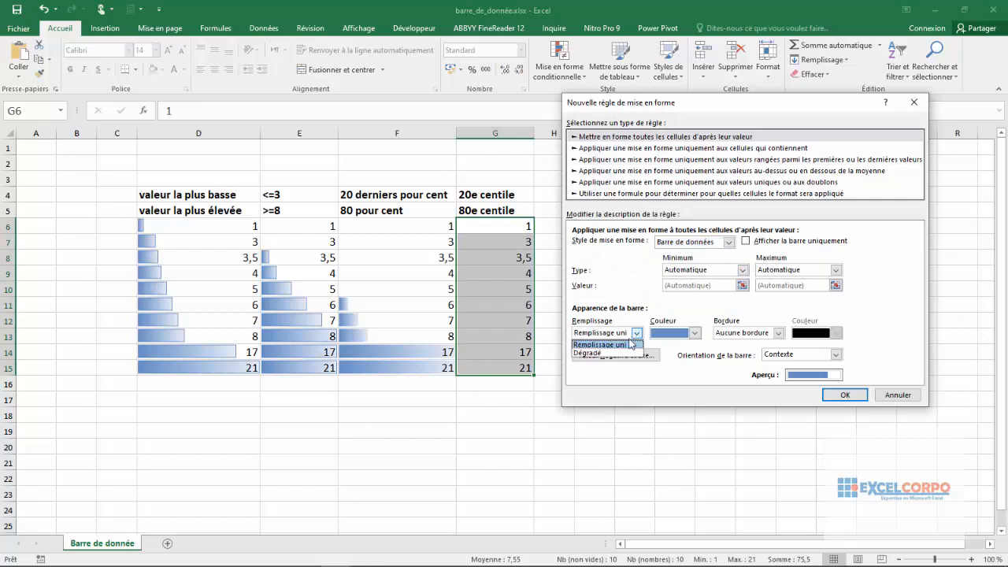
pyautogui.click(600, 353)
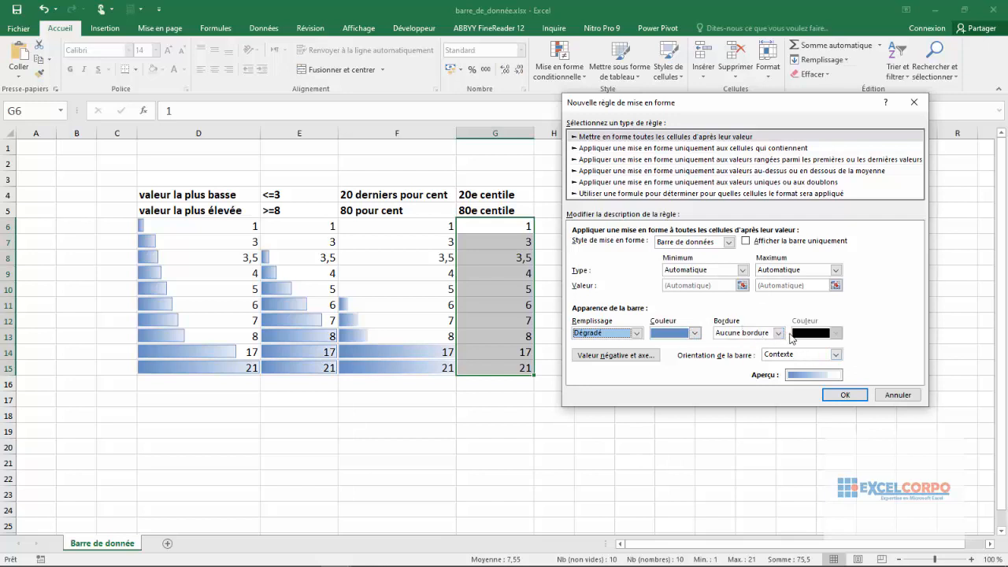
pyautogui.click(779, 332)
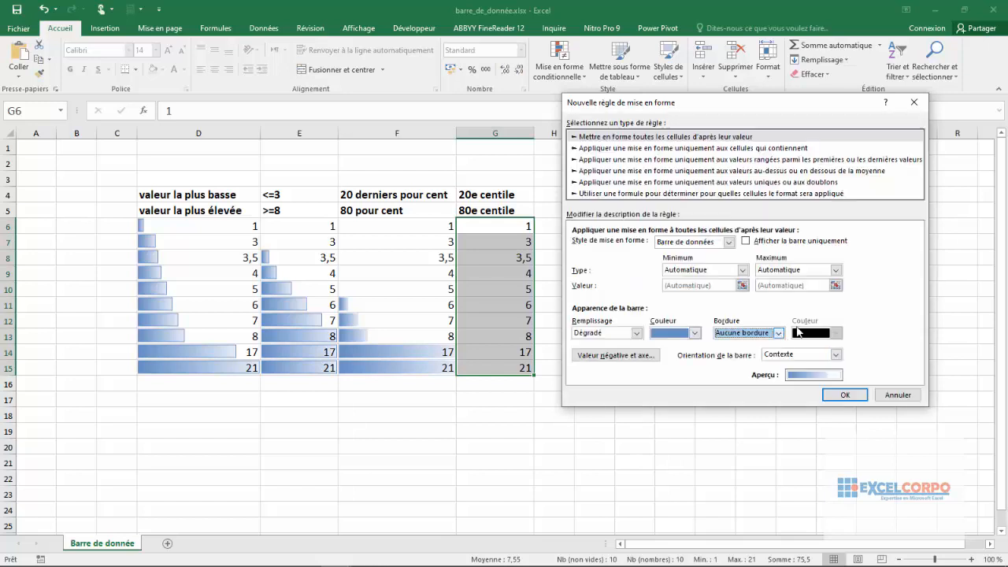
# Step: Set the minimum of the G6:G15 data bar rule to Centile 20
pyautogui.click(742, 271)
pyautogui.click(683, 313)
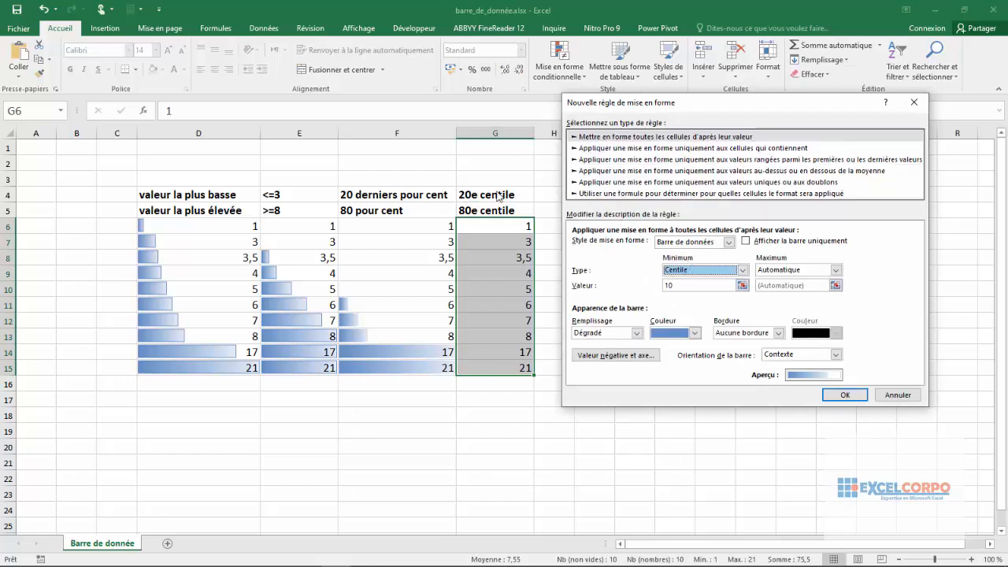
pyautogui.doubleClick(678, 285)
pyautogui.write('2')
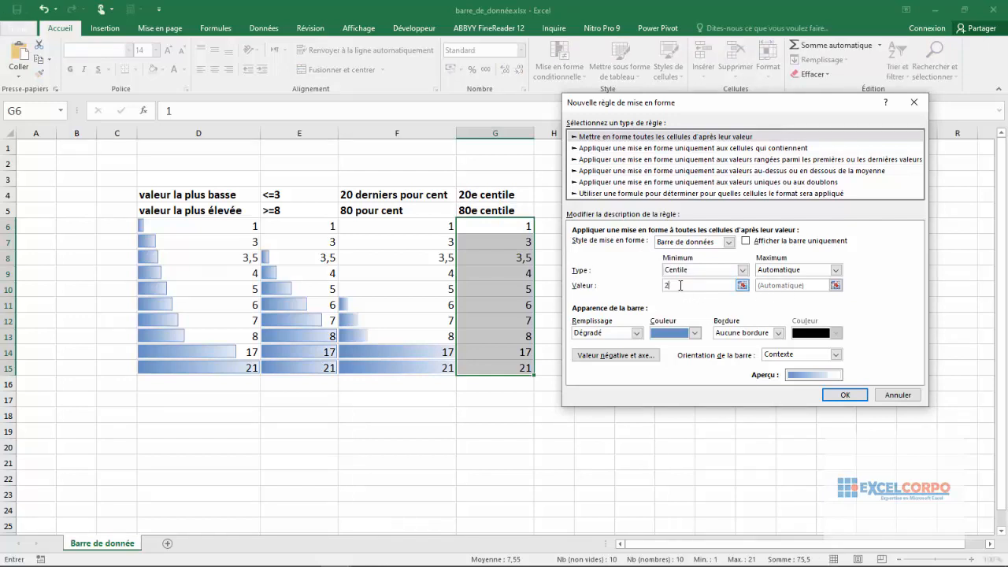
pyautogui.write('0')
# Step: Set the rule's maximum to Centile 80 and apply the data bars to G6:G15
pyautogui.click(835, 270)
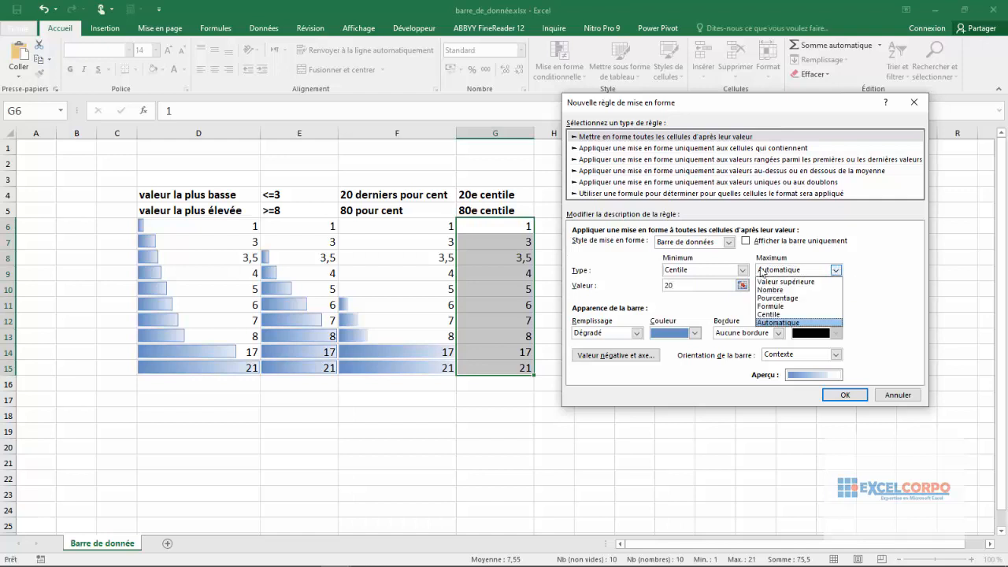
pyautogui.click(769, 314)
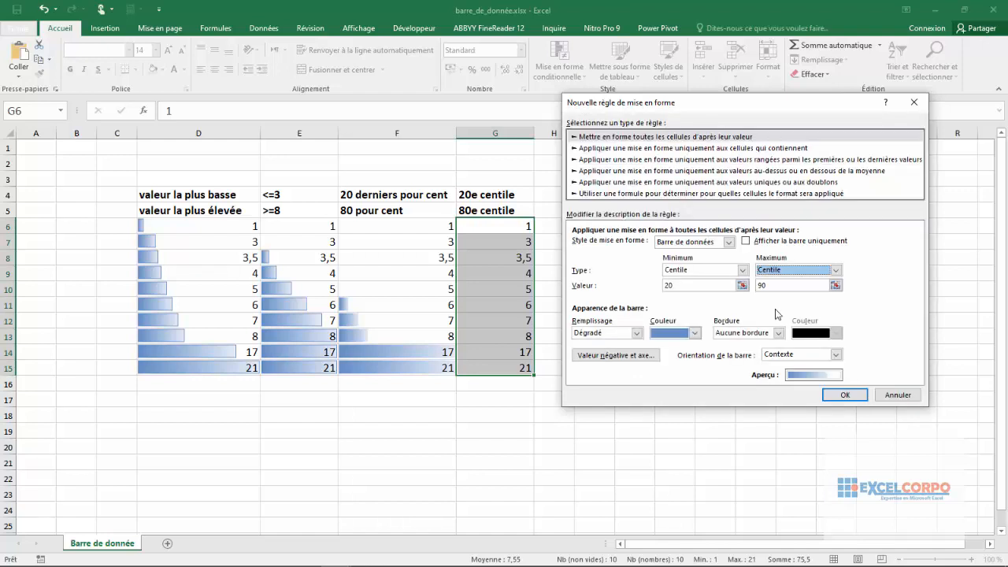
pyautogui.click(771, 285)
pyautogui.press('BackSpace')
pyautogui.press('BackSpace')
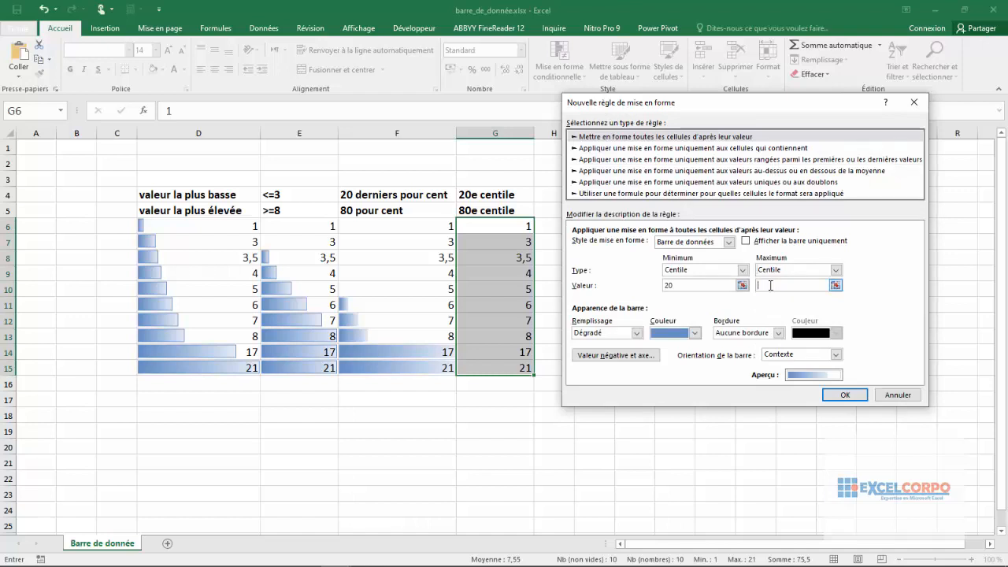
pyautogui.write('80')
pyautogui.click(848, 401)
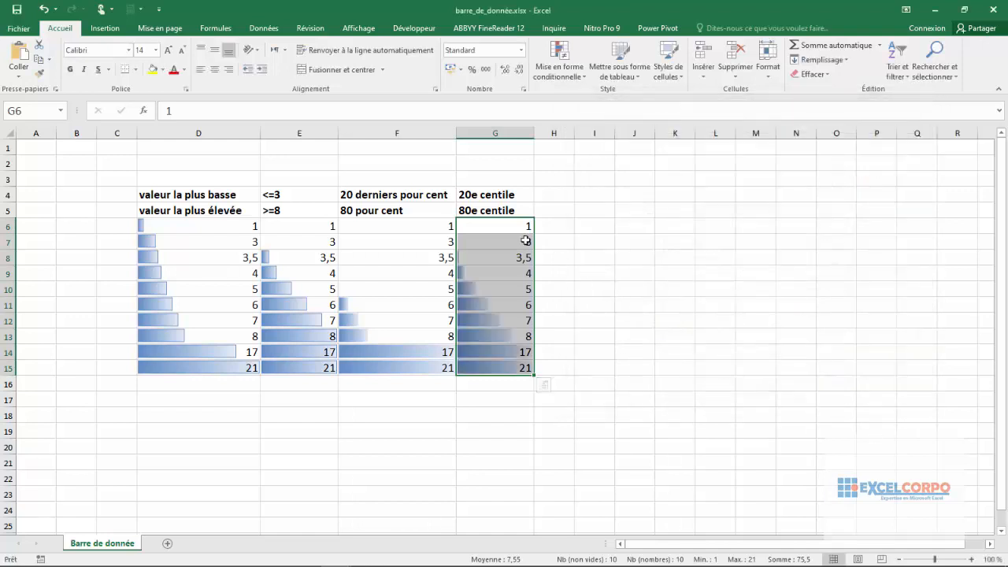
# Step: Examine the data bars in column G, comparing the lowest values in G6 and G7 with G10 and G14
pyautogui.click(501, 226)
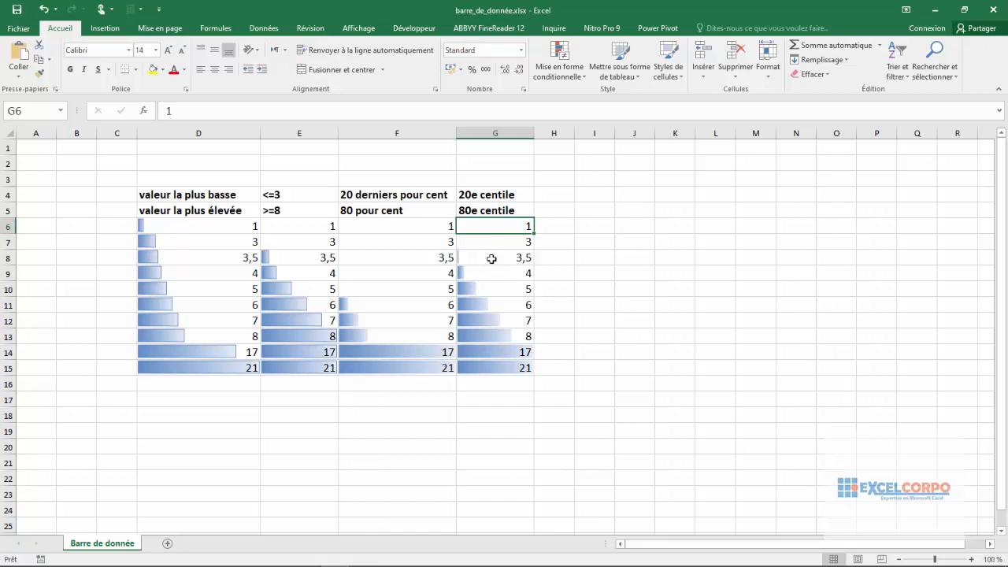
pyautogui.click(504, 241)
pyautogui.click(501, 226)
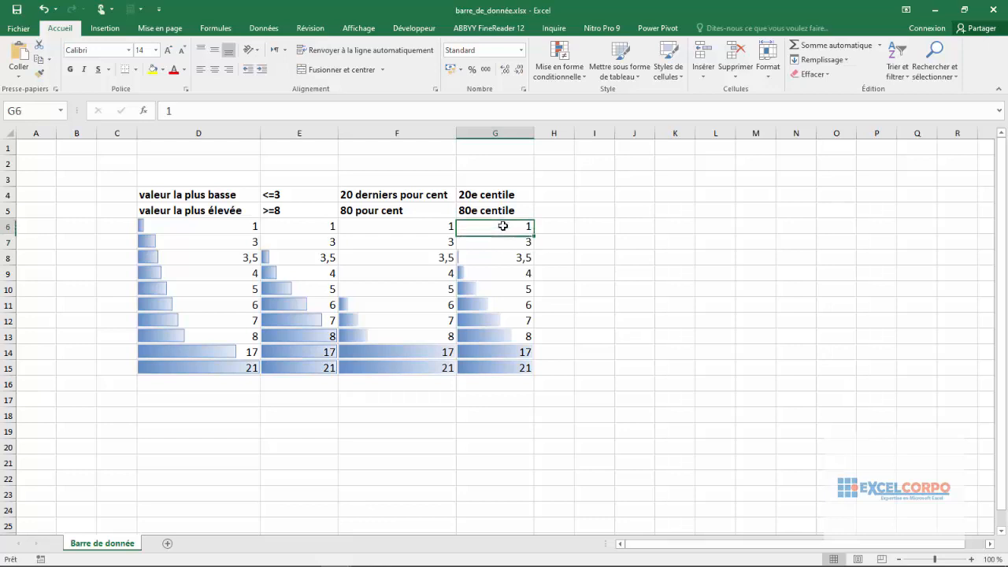
pyautogui.press('Return')
pyautogui.click(496, 226)
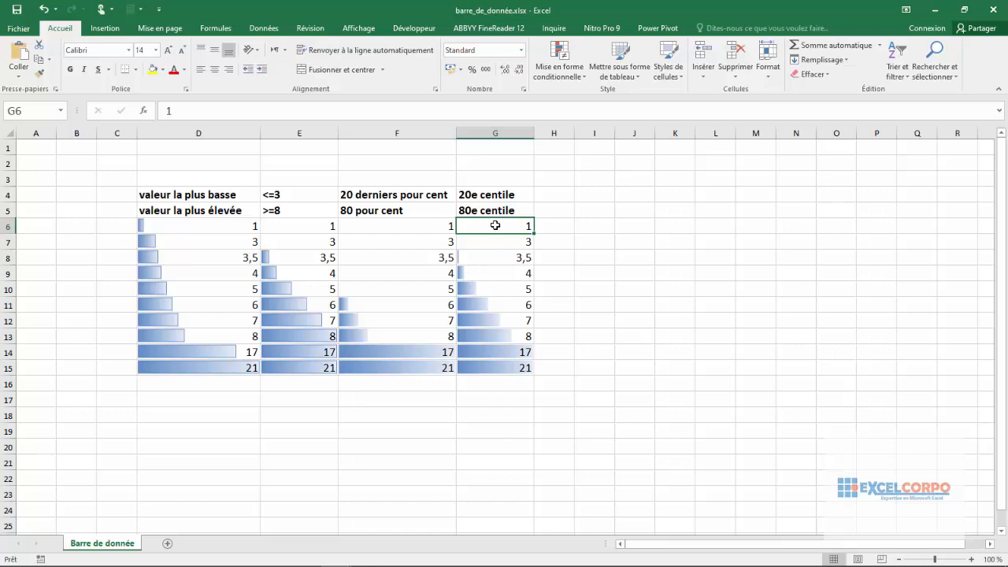
pyautogui.click(517, 353)
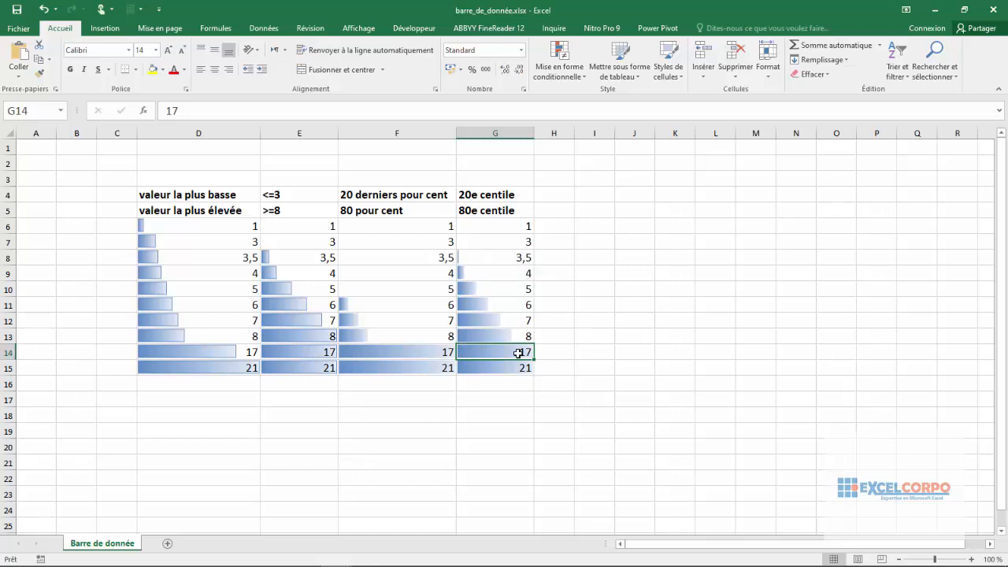
pyautogui.click(496, 285)
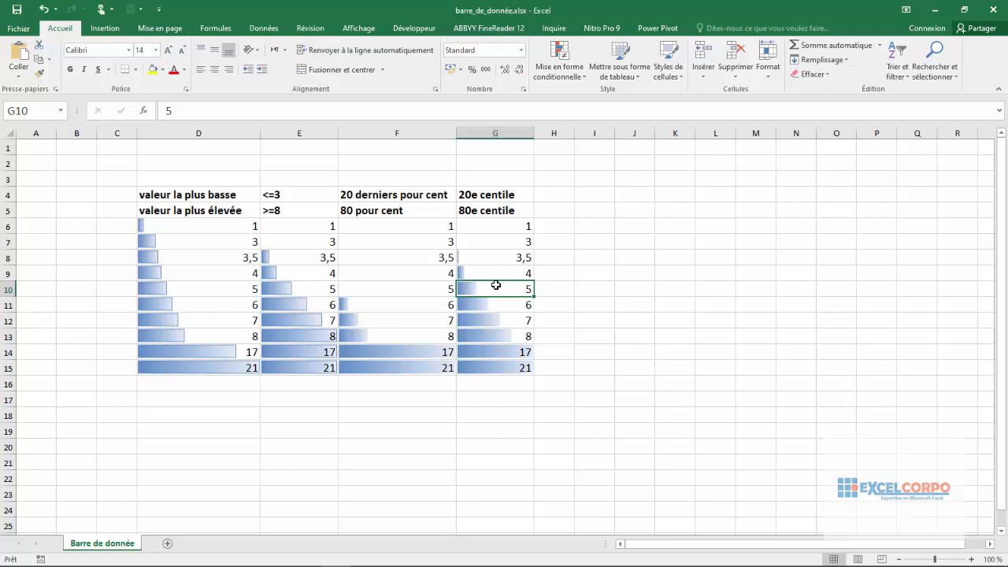
# Step: Open the G6:G15 data bar rule for editing and review the fill colour choices in its negative value and axis settings
pyautogui.moveTo(491, 229); pyautogui.dragTo(491, 368)
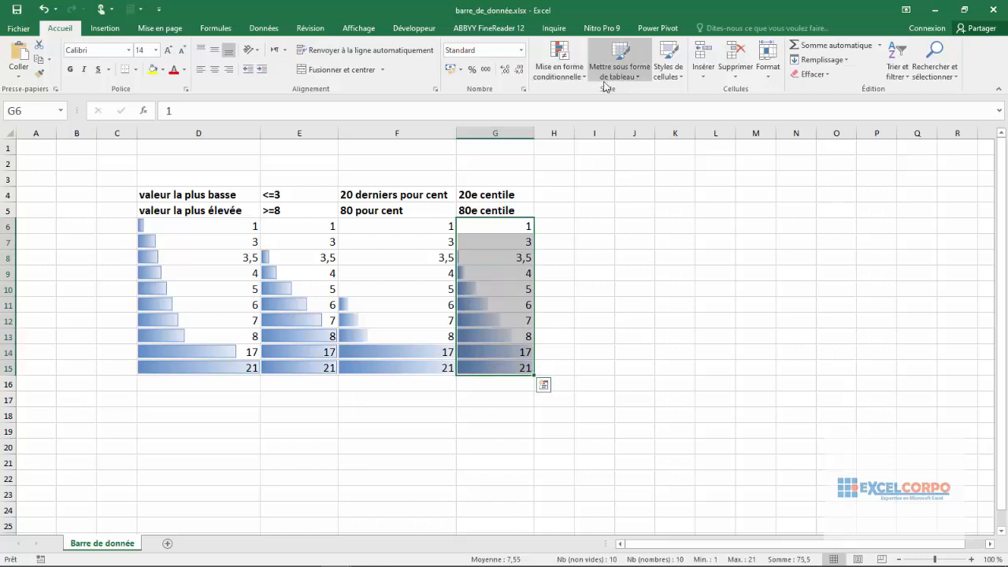
pyautogui.click(561, 63)
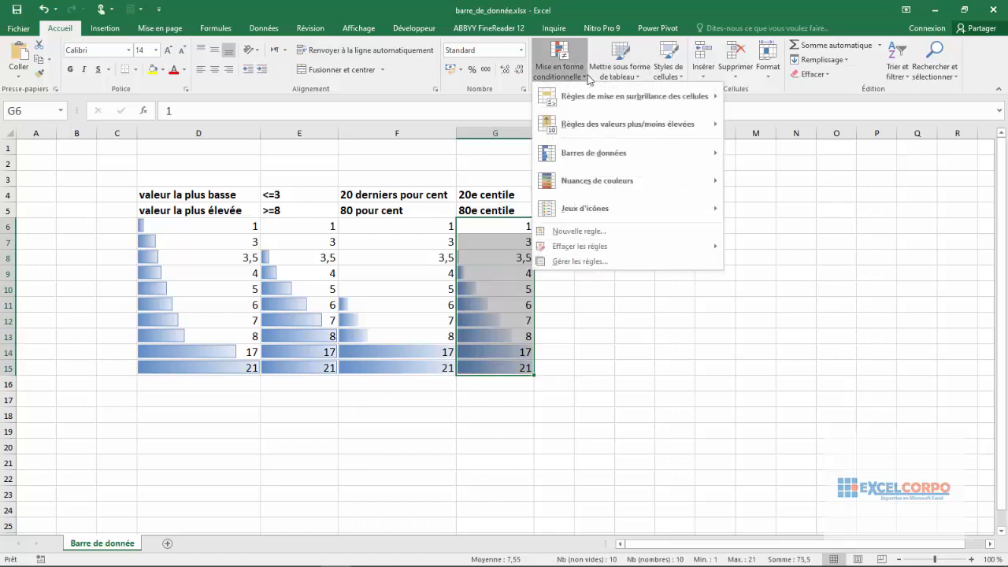
pyautogui.click(565, 261)
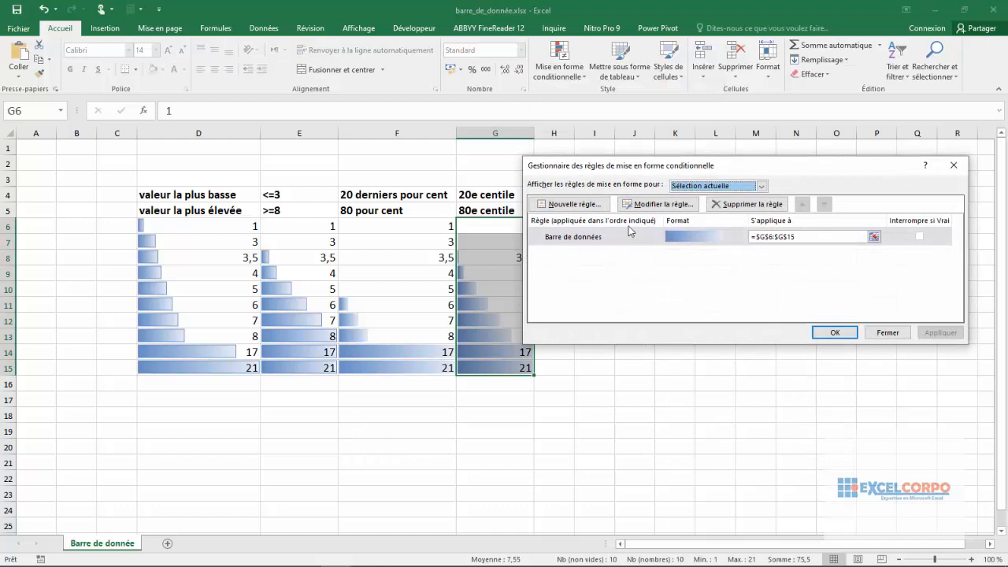
pyautogui.click(631, 231)
pyautogui.click(652, 205)
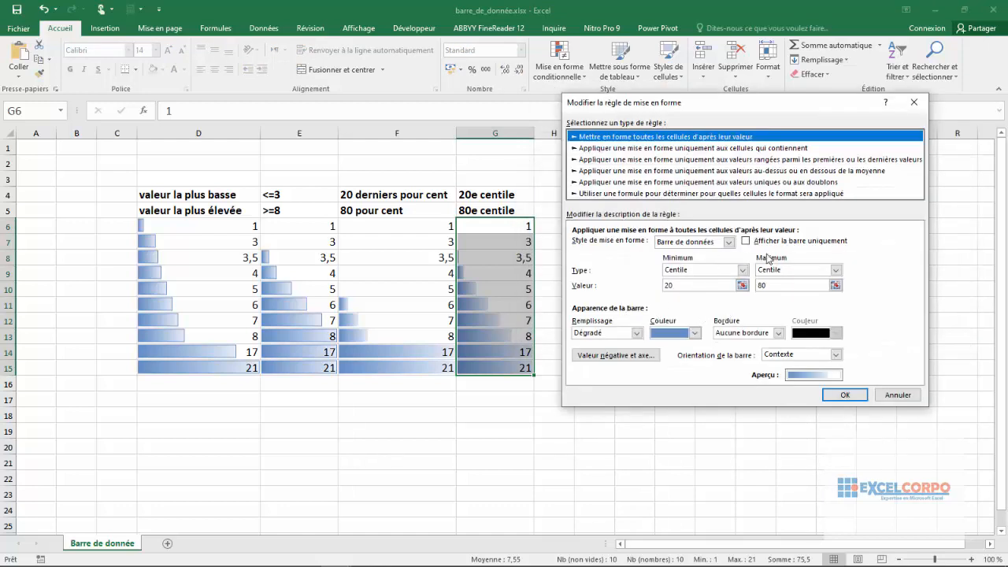
pyautogui.click(626, 358)
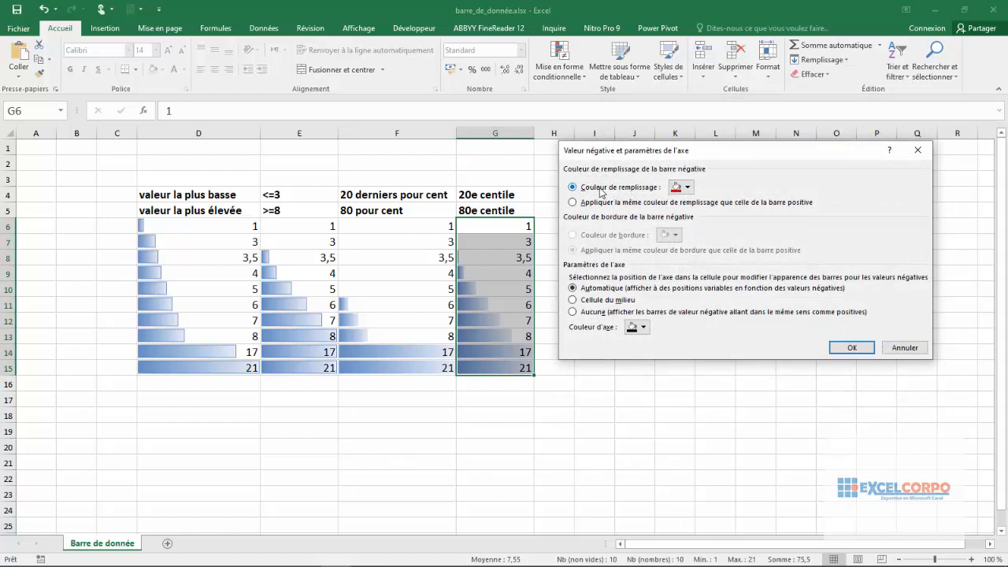
pyautogui.click(688, 188)
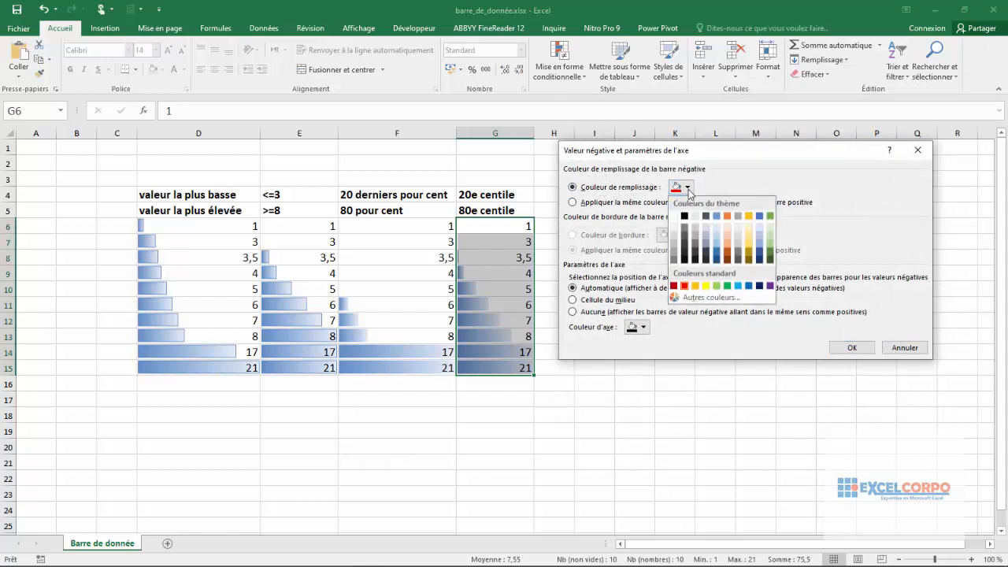
pyautogui.click(689, 191)
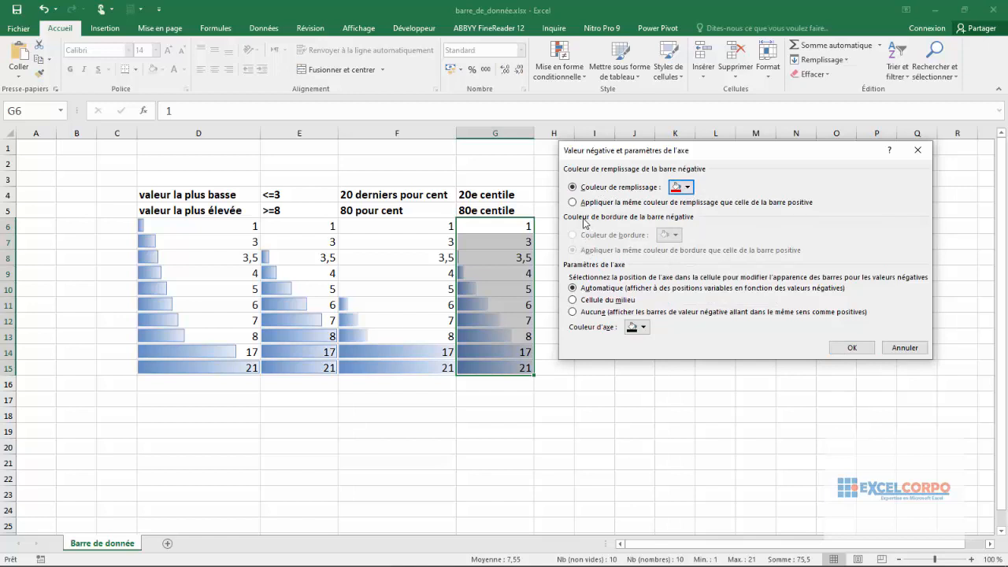